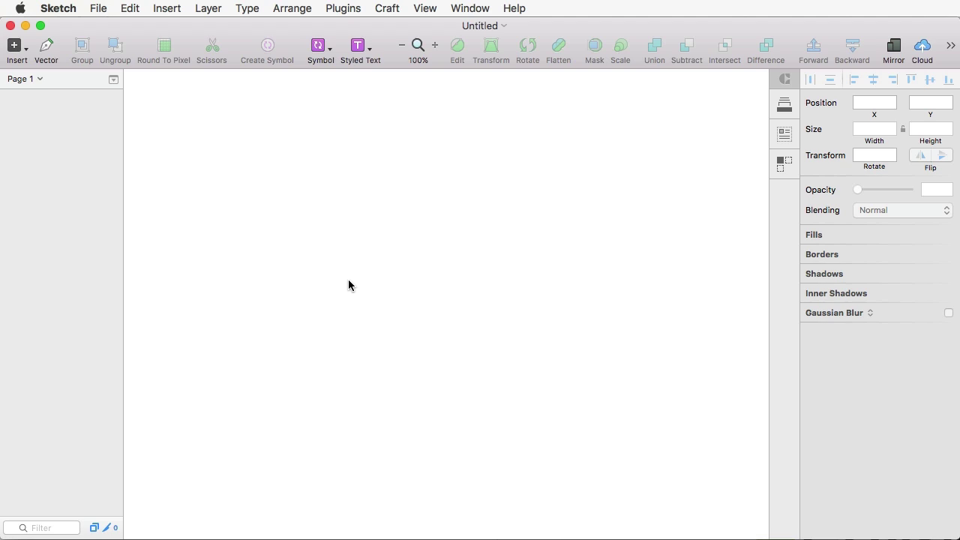
# Draw a 693×568 artboard containing a grey circle and two grey rectangles
pyautogui.press('a')
pyautogui.moveTo(158, 85); pyautogui.dragTo(678, 512)
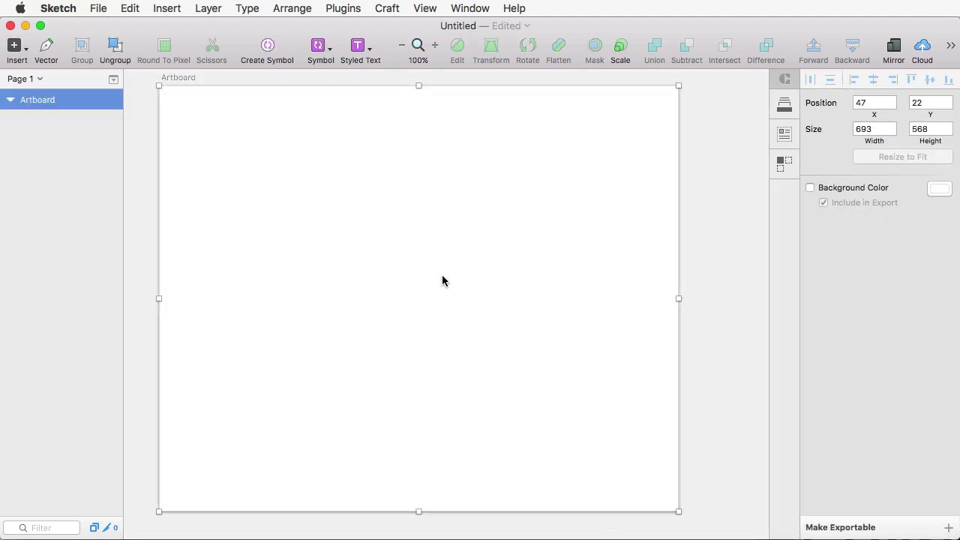
pyautogui.press('o')
pyautogui.moveTo(236, 161); pyautogui.dragTo(395, 318)
pyautogui.press('o')
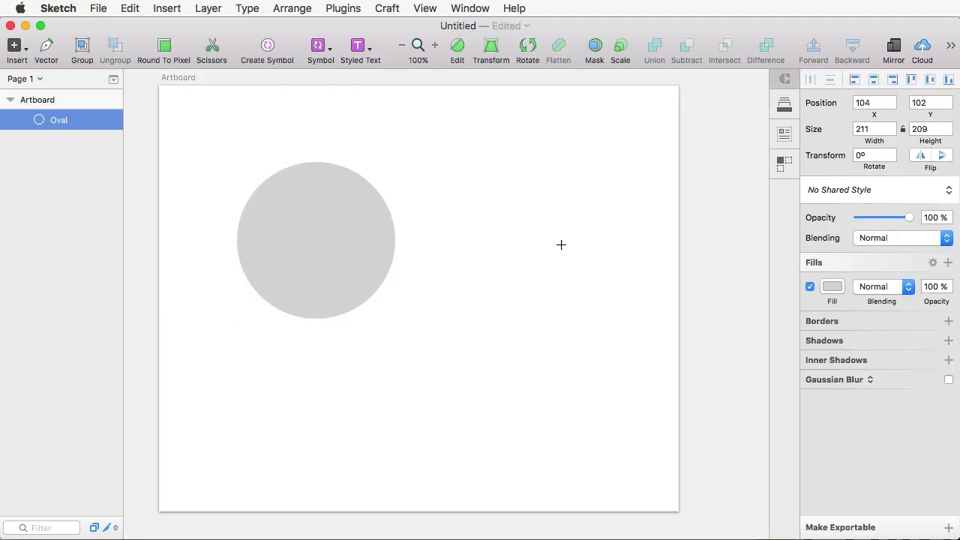
pyautogui.moveTo(563, 228); pyautogui.dragTo(435, 418)
pyautogui.moveTo(298, 373)
pyautogui.mouseDown()
pyautogui.moveTo(383, 469)
pyautogui.moveTo(370, 469)
pyautogui.mouseUp()
pyautogui.press('r')
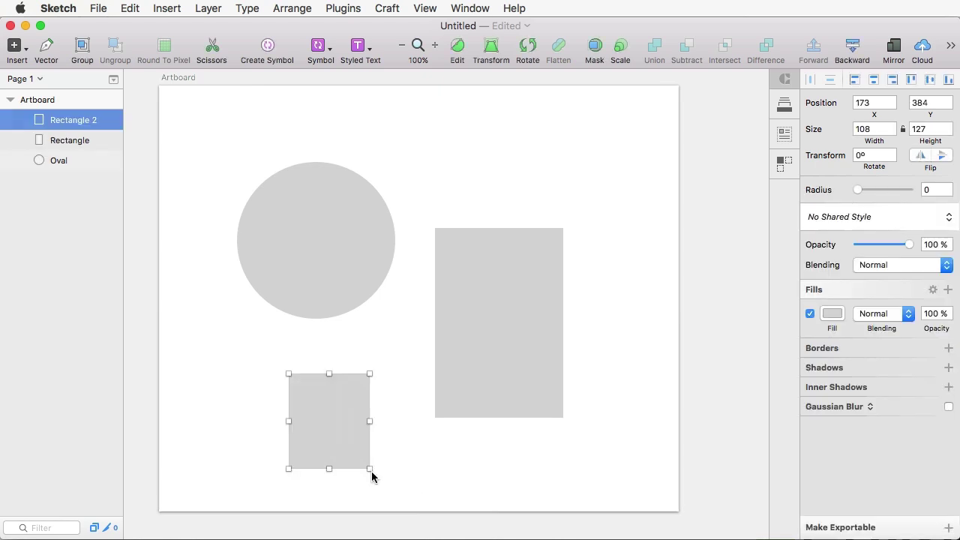
# Shorten the artboard by pulling its top edge down, then select the whole artboard
pyautogui.click(248, 122)
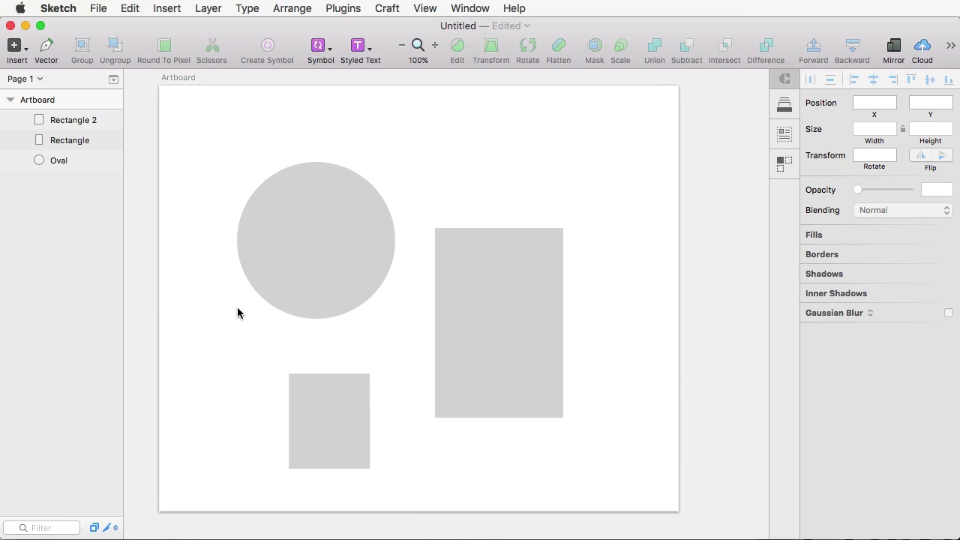
pyautogui.click(183, 88)
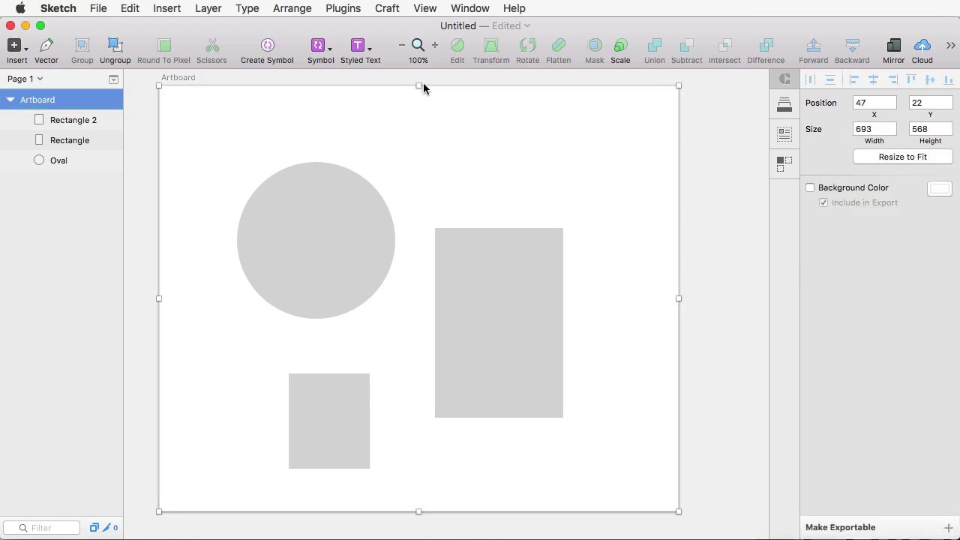
pyautogui.moveTo(418, 85)
pyautogui.mouseDown()
pyautogui.moveTo(420, 162)
pyautogui.moveTo(419, 101)
pyautogui.mouseUp()
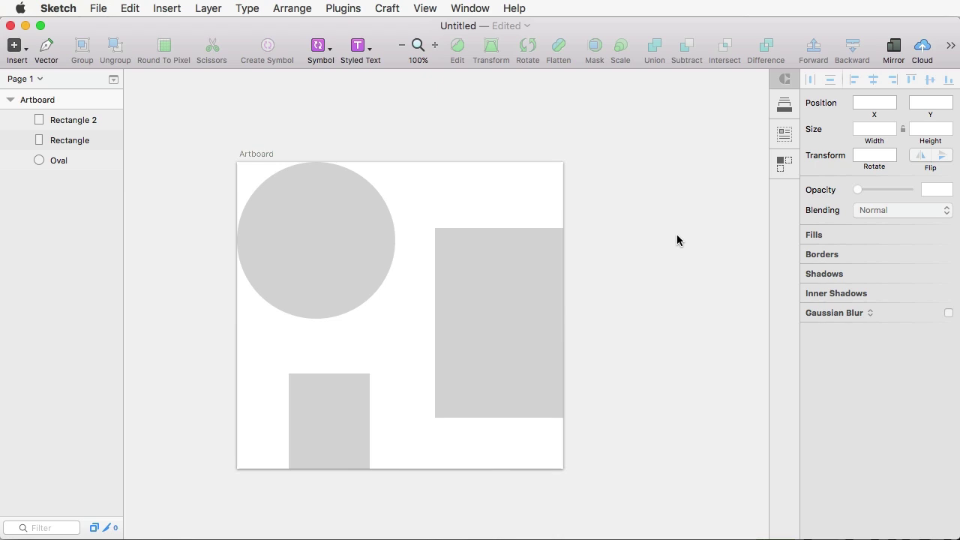
pyautogui.click(59, 101)
# Delete the old artboard and draw a grey rectangle with a small green oval overlapping it
pyautogui.press('BackSpace')
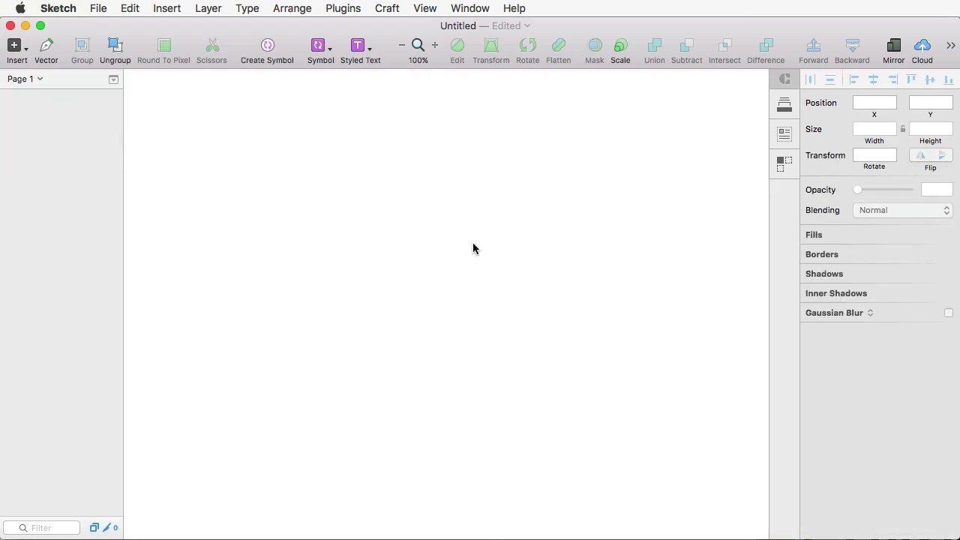
pyautogui.press('a')
pyautogui.moveTo(356, 200); pyautogui.dragTo(473, 282)
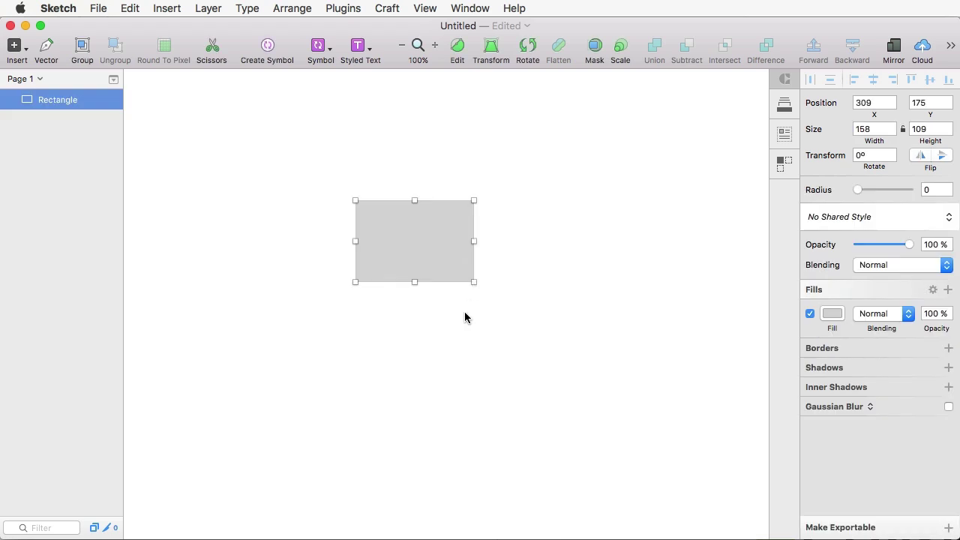
pyautogui.press('o')
pyautogui.moveTo(410, 247); pyautogui.dragTo(444, 298)
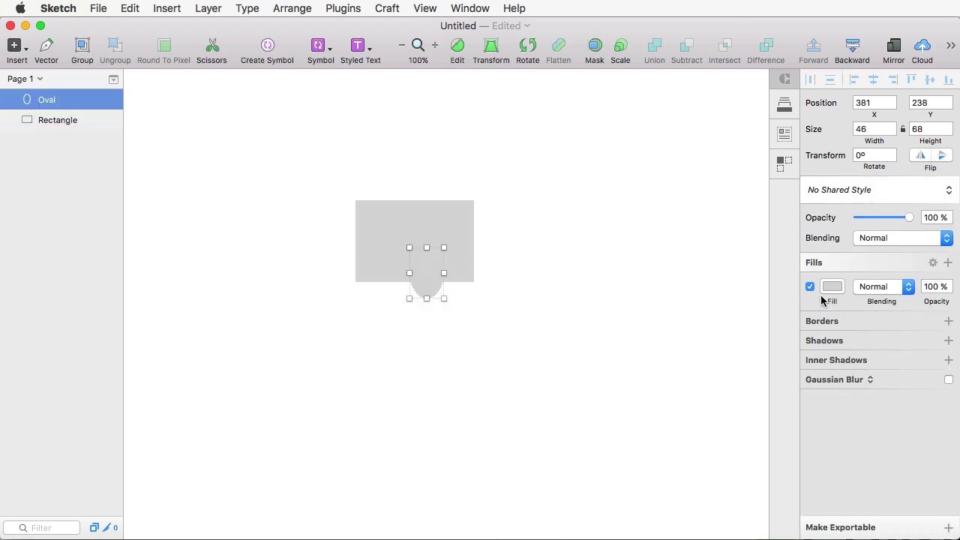
pyautogui.click(831, 285)
pyautogui.click(884, 534)
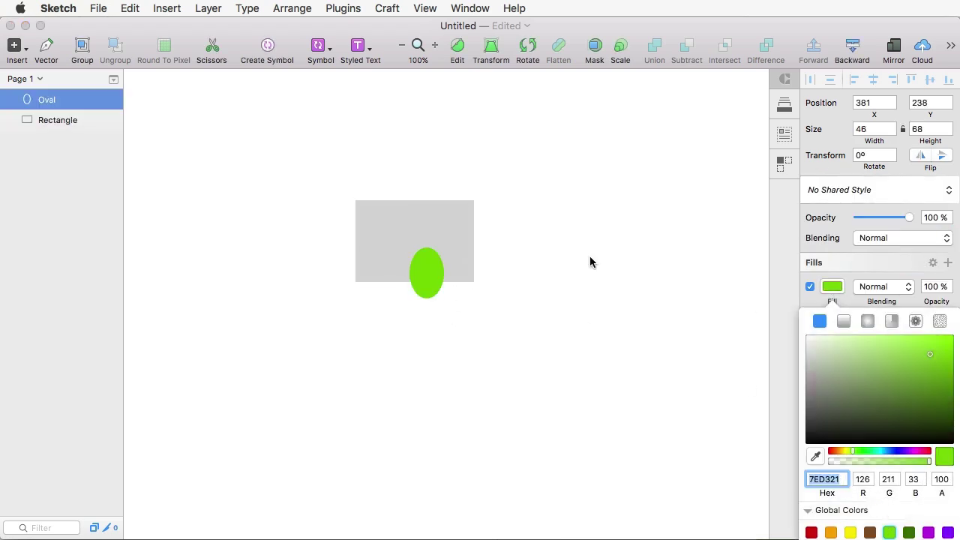
pyautogui.click(568, 256)
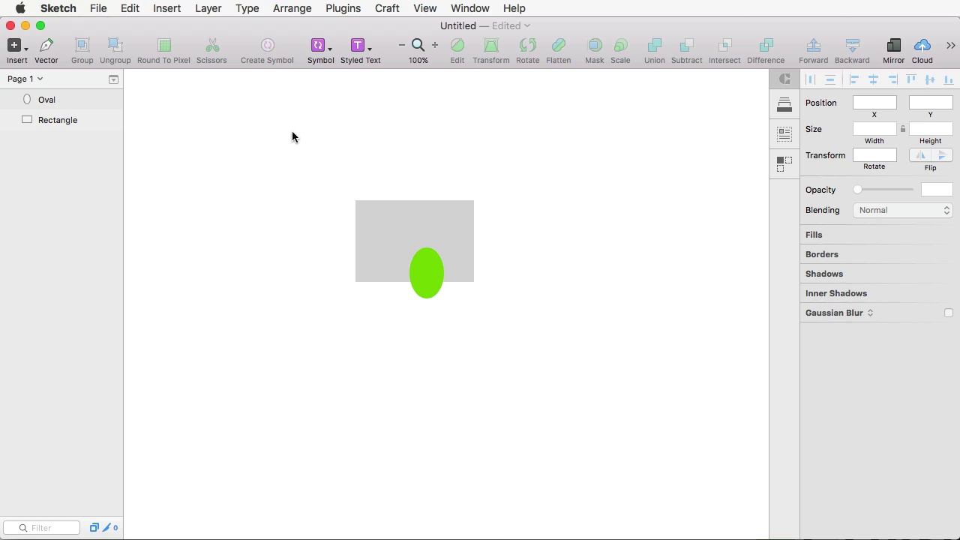
# Wrap a 158×131 artboard around the rectangle and oval using Around Selection
pyautogui.moveTo(291, 132); pyautogui.dragTo(593, 375)
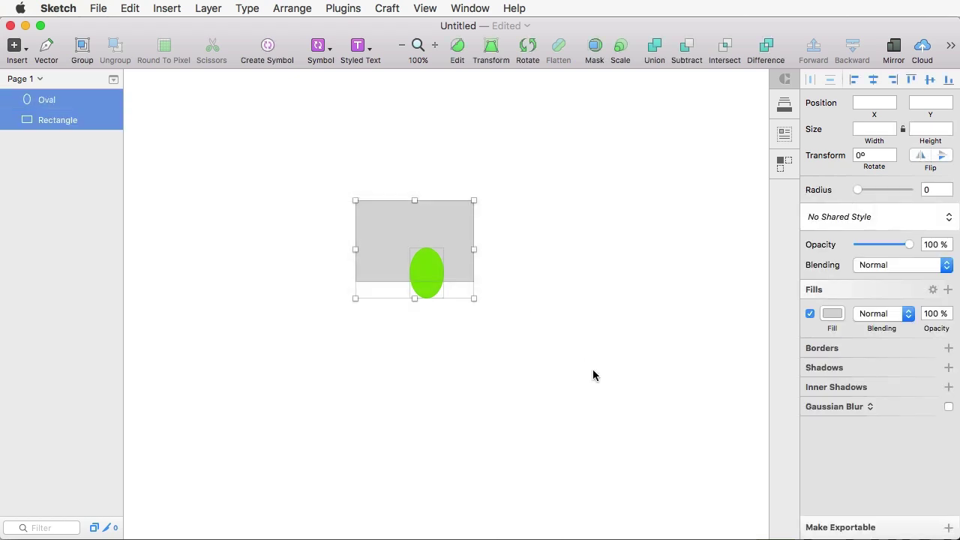
pyautogui.press('a')
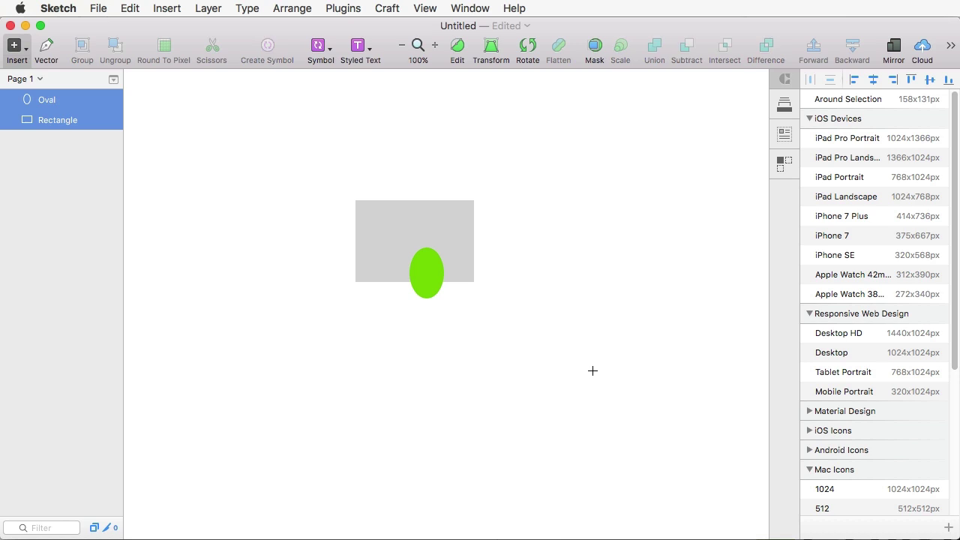
pyautogui.scroll(-5, 865, 197)
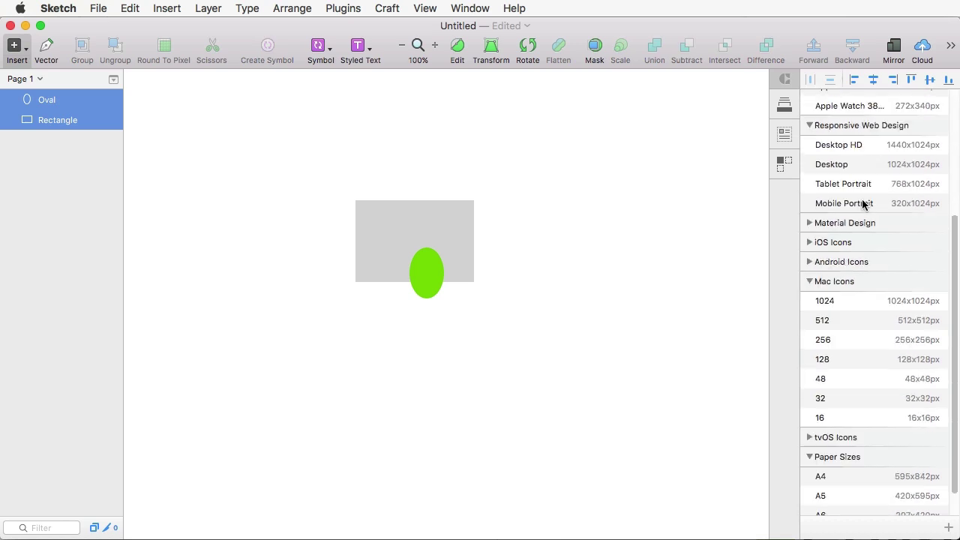
pyautogui.scroll(5, 859, 412)
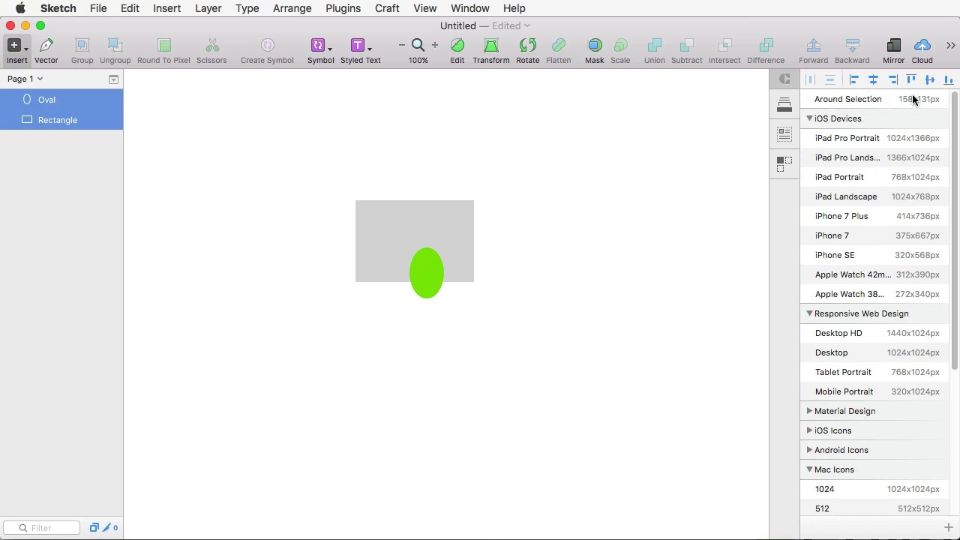
pyautogui.click(851, 99)
pyautogui.click(677, 249)
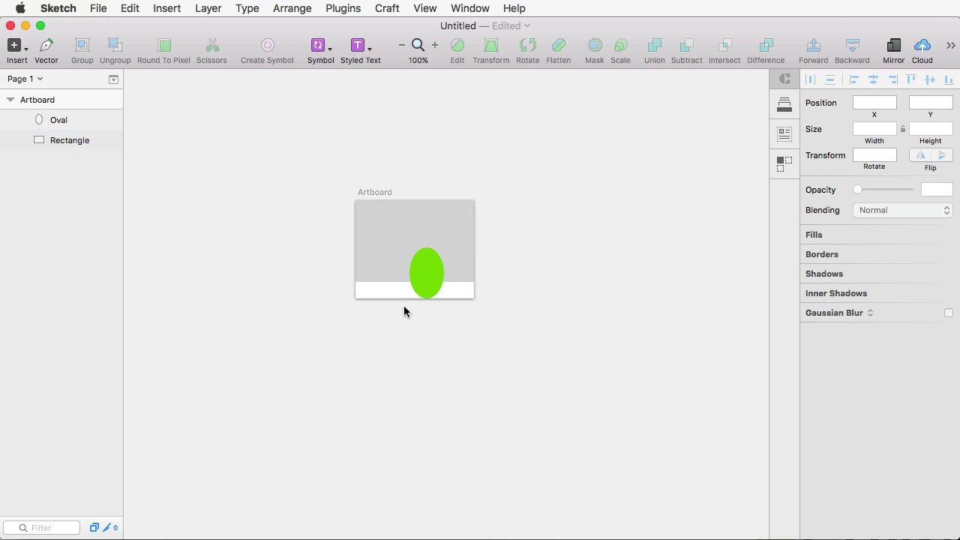
# Undo the fitted artboard, then draw a larger rectangle and a wide oval below the shapes
pyautogui.press('super+z')
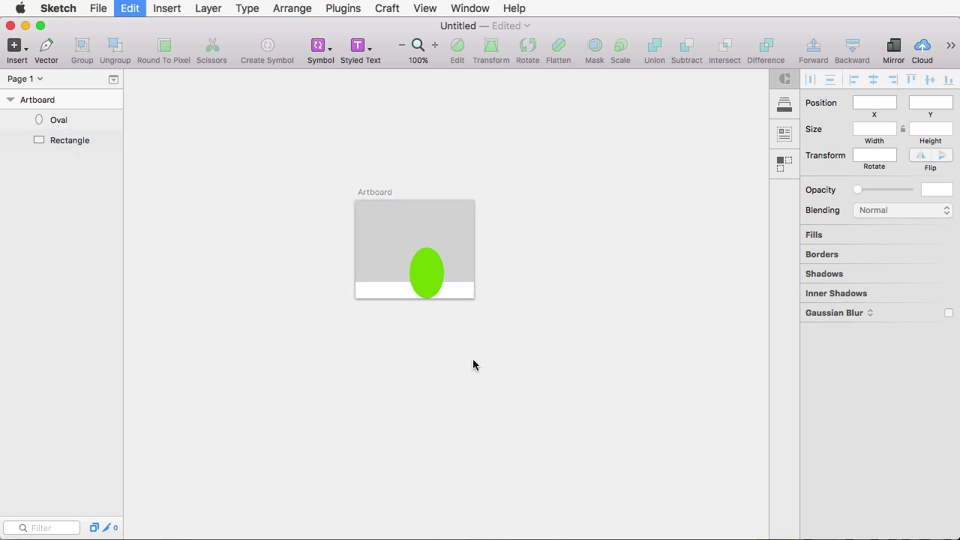
pyautogui.click(503, 396)
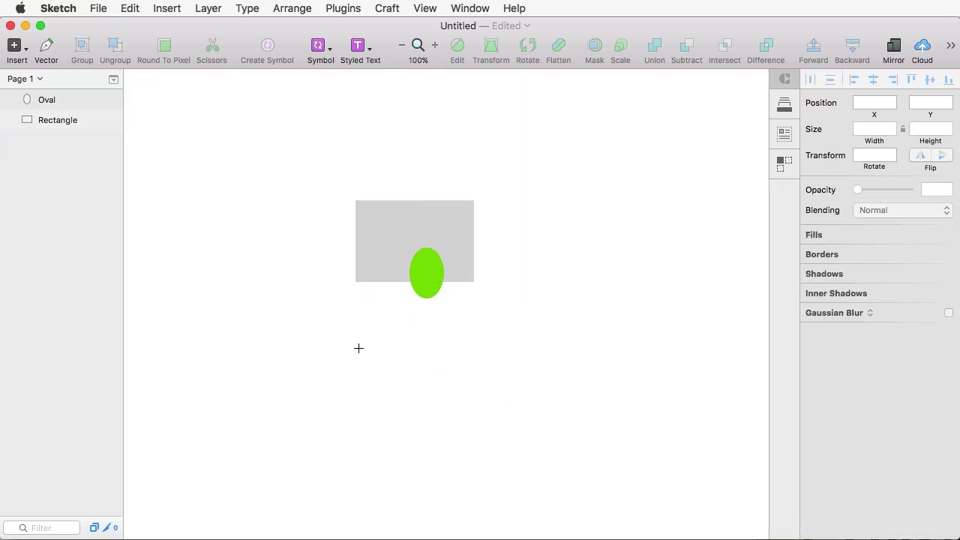
pyautogui.moveTo(338, 338); pyautogui.dragTo(486, 433)
pyautogui.scroll(-10, 628, 473)
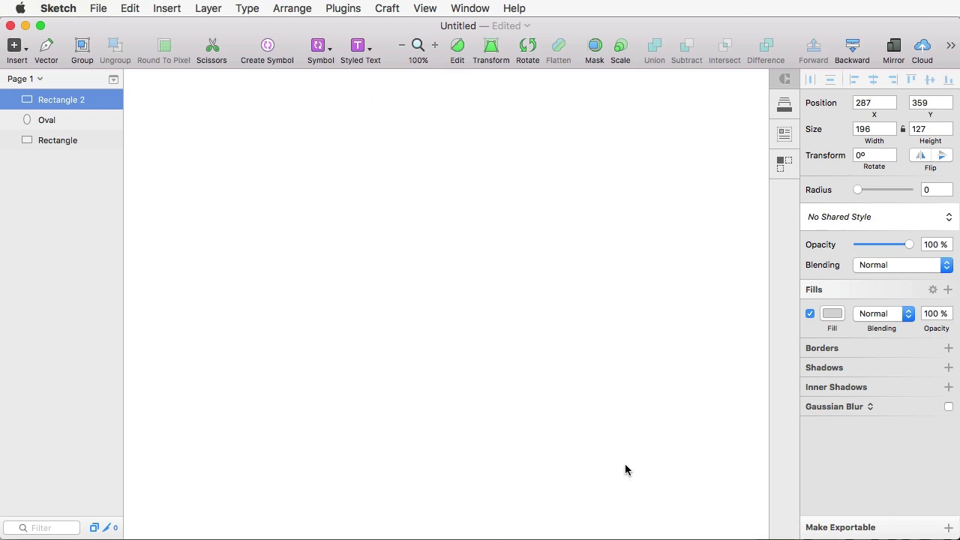
pyautogui.press('o')
pyautogui.moveTo(645, 322); pyautogui.dragTo(427, 468)
pyautogui.click(350, 281)
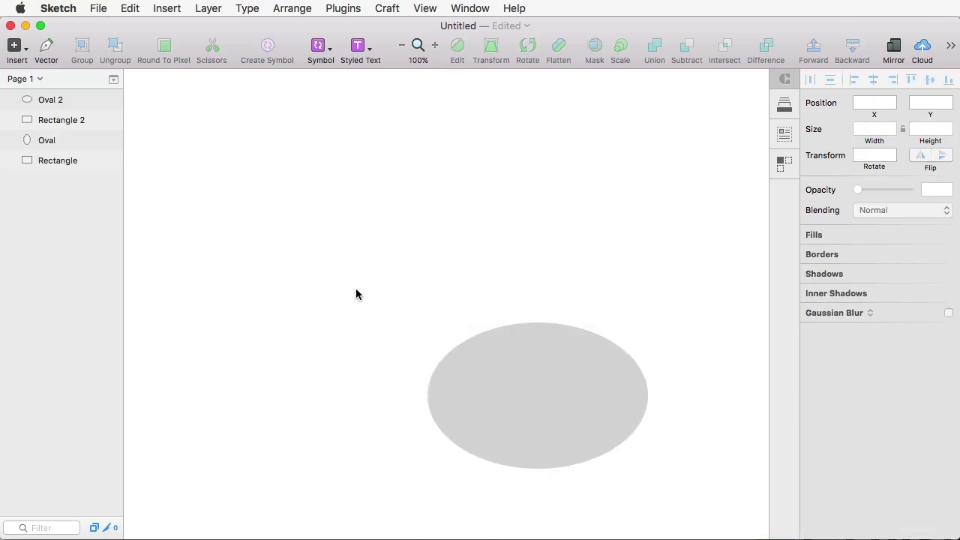
# Select all four shapes, wrap them in one artboard with Around Selection, and zoom to fit
pyautogui.press('super+a')
pyautogui.press('a')
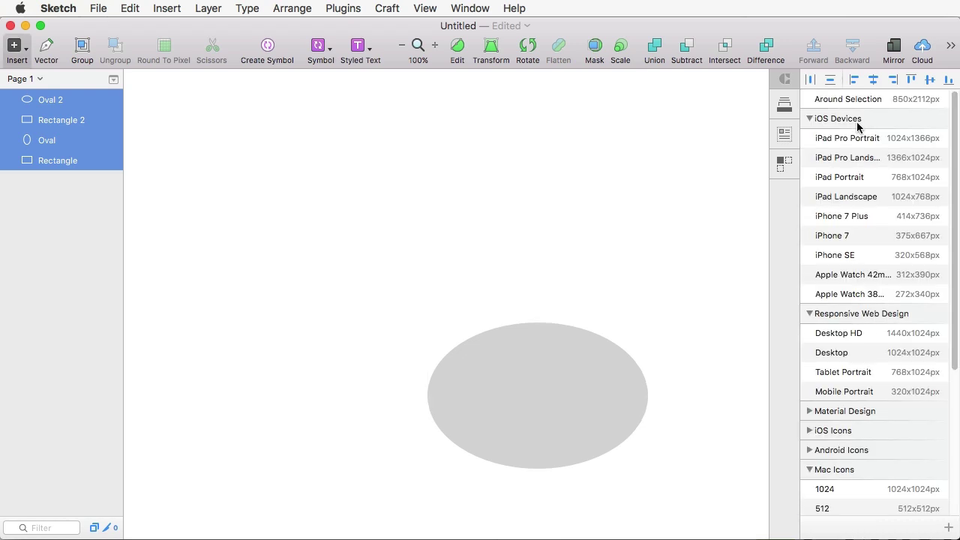
pyautogui.click(896, 99)
pyautogui.click(732, 251)
pyautogui.press('super+1')
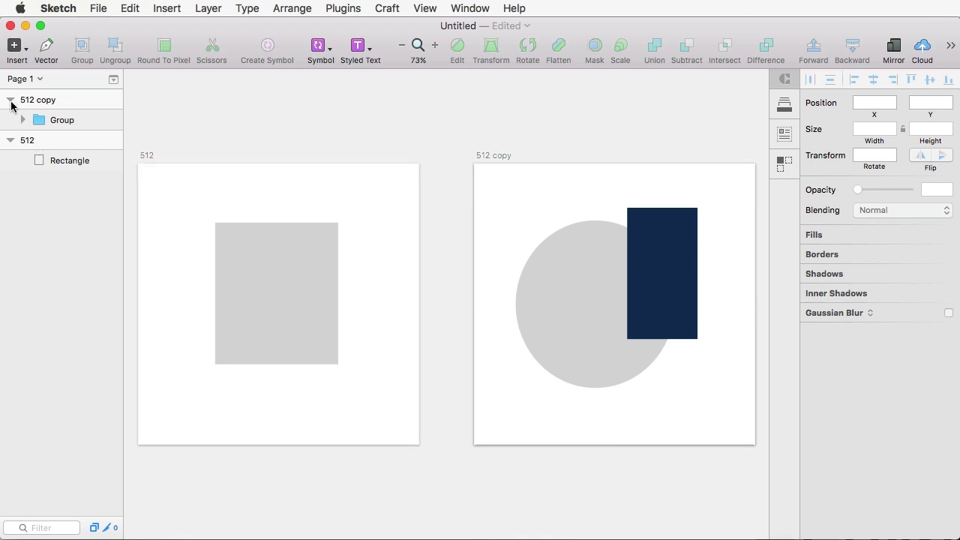
# Inspect the 512 and 512 copy artboards and their layers in the Layers list
pyautogui.click(10, 101)
pyautogui.click(10, 100)
pyautogui.click(10, 100)
pyautogui.click(11, 100)
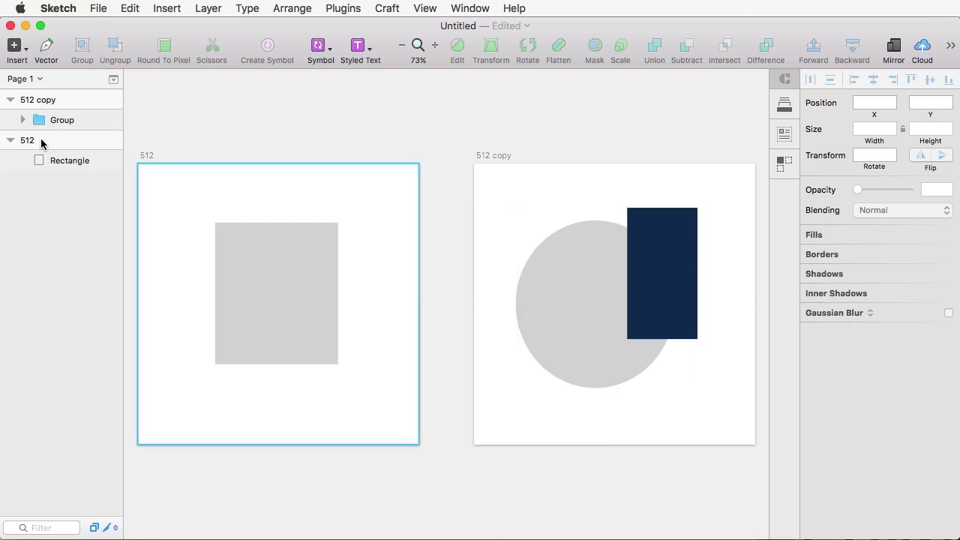
pyautogui.click(45, 141)
pyautogui.click(57, 99)
pyautogui.click(45, 140)
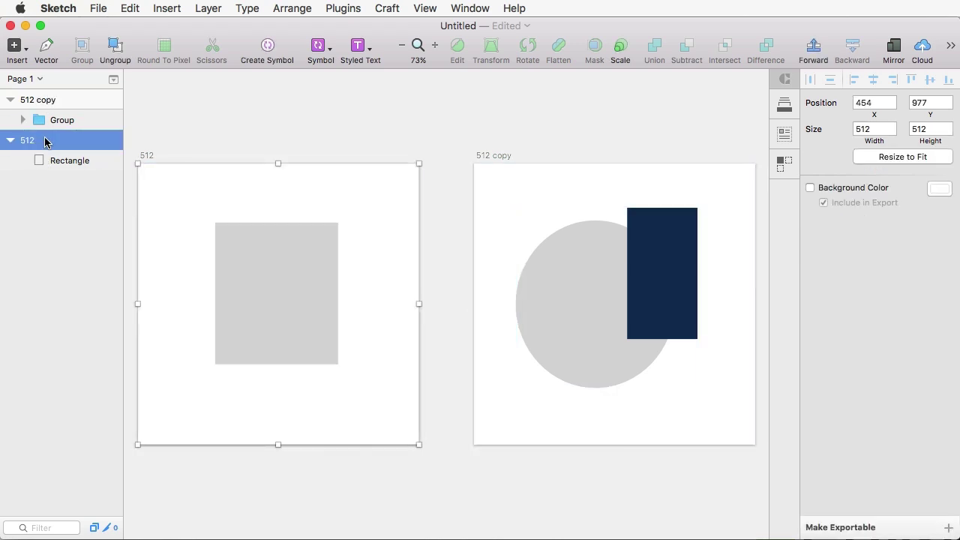
pyautogui.click(338, 146)
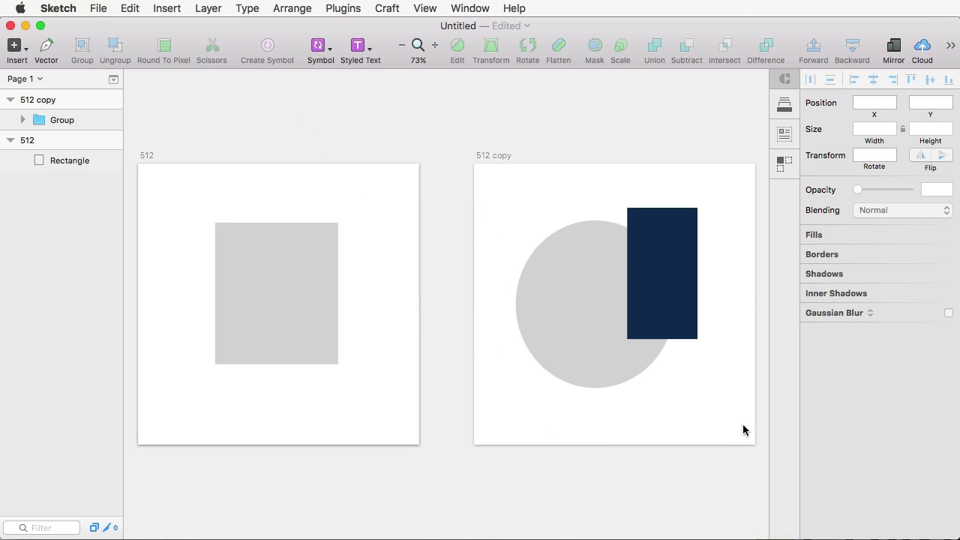
pyautogui.click(662, 330)
pyautogui.click(577, 422)
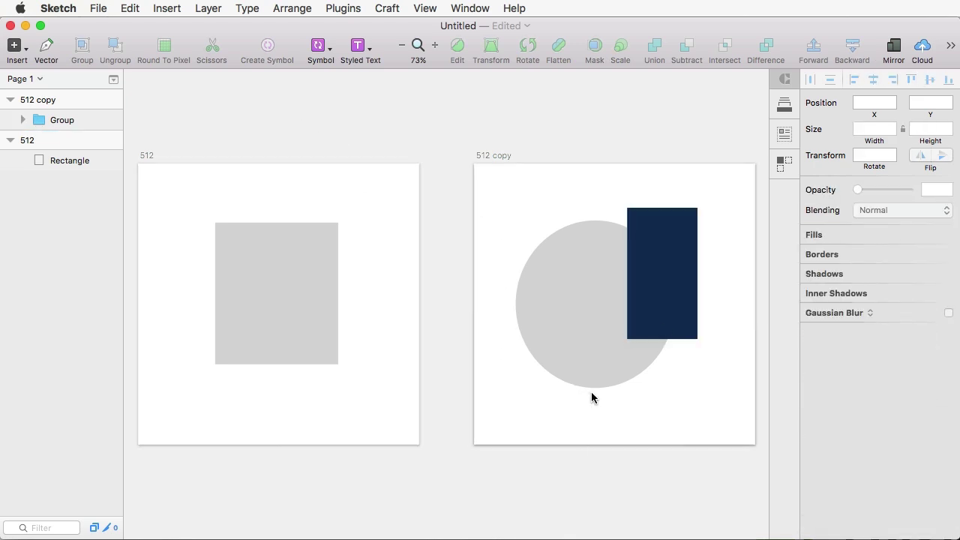
# Nudge the circle-and-rectangle group up and shift the 512 copy artboard slightly left
pyautogui.click(616, 308)
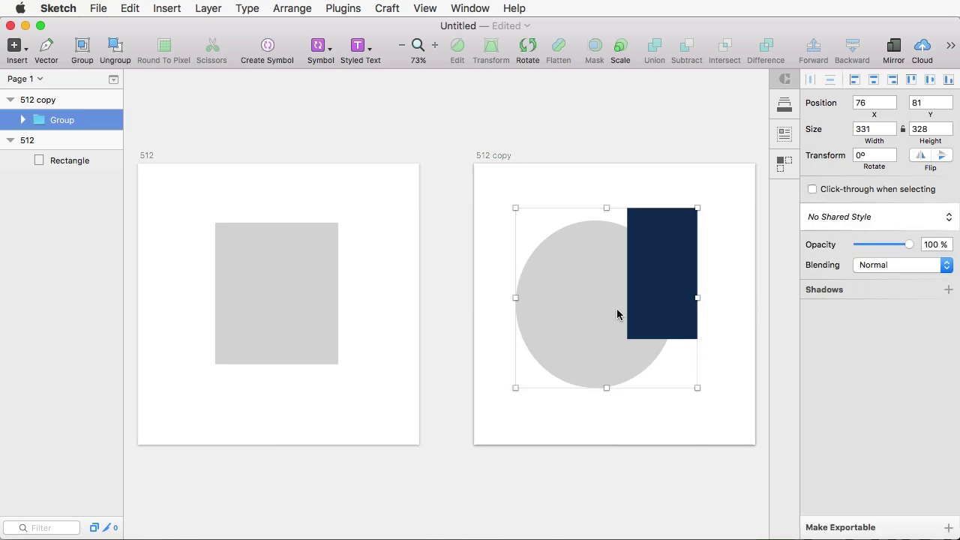
pyautogui.moveTo(617, 308); pyautogui.dragTo(604, 273)
pyautogui.click(538, 187)
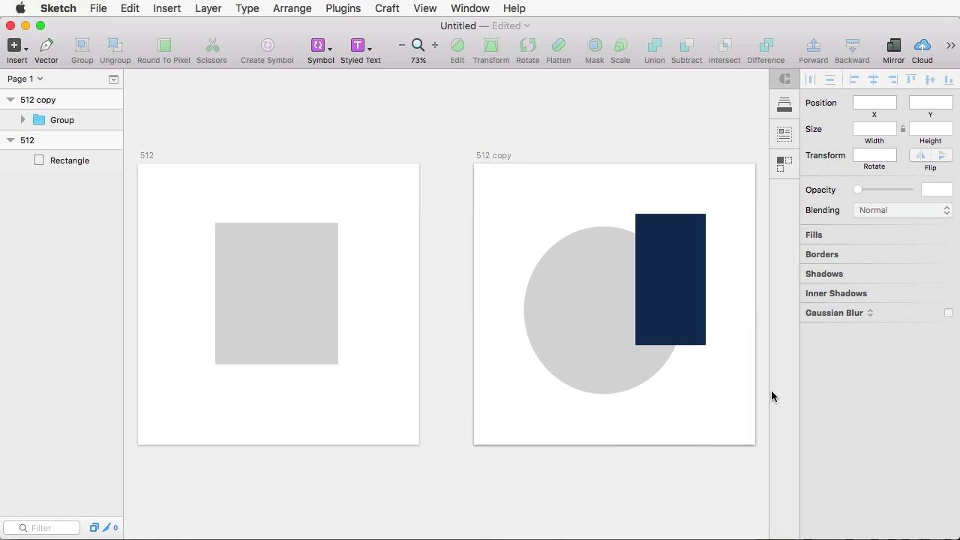
pyautogui.click(495, 156)
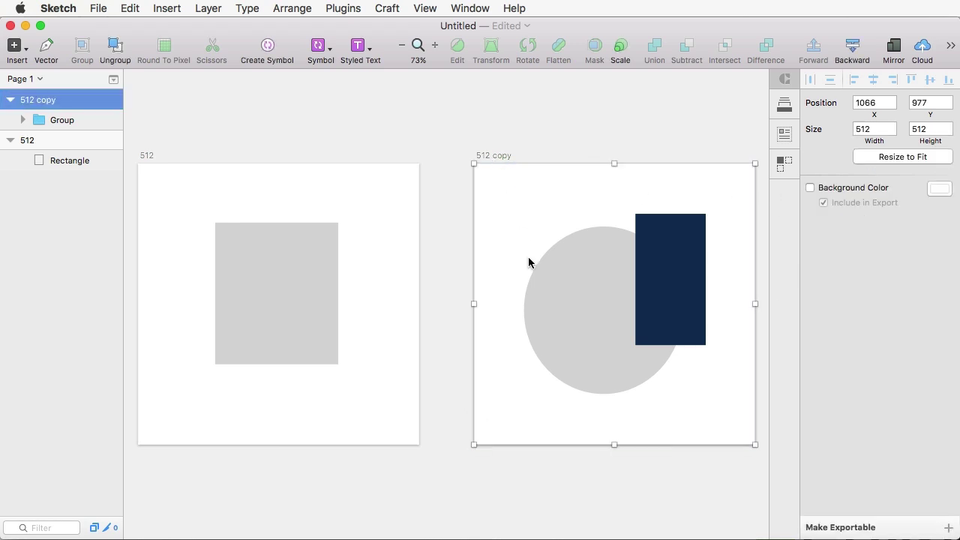
pyautogui.moveTo(495, 159)
pyautogui.mouseDown()
pyautogui.moveTo(464, 177)
pyautogui.moveTo(529, 195)
pyautogui.moveTo(405, 109)
pyautogui.moveTo(520, 161)
pyautogui.moveTo(488, 157)
pyautogui.mouseUp()
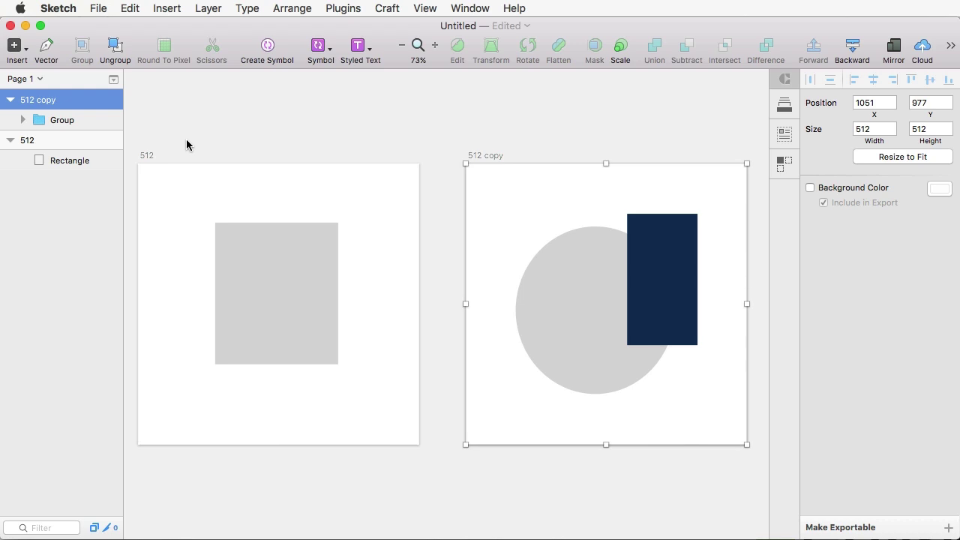
pyautogui.keyDown('shift'); pyautogui.click(145, 158); pyautogui.keyUp('shift')
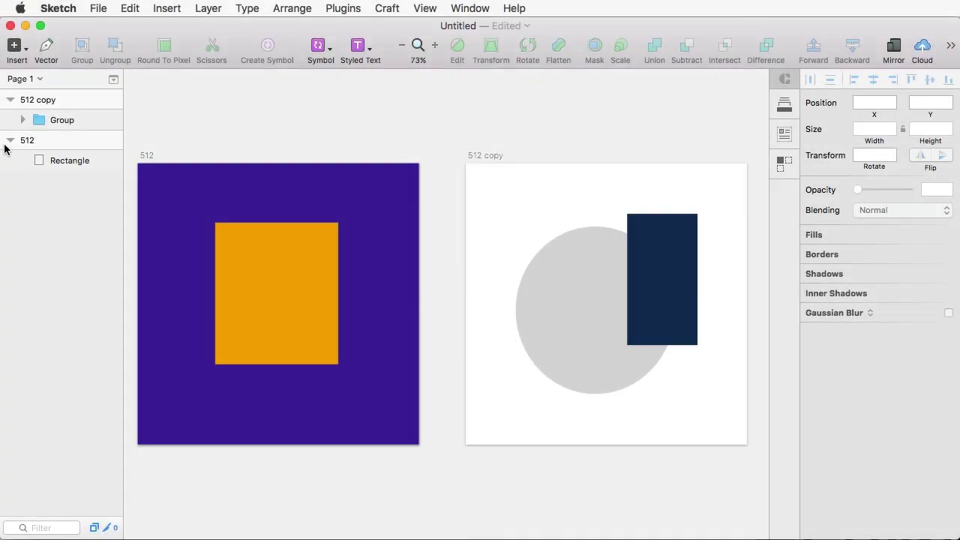
# Make the orange rectangle exportable at 1x size in PNG format
pyautogui.click(304, 254)
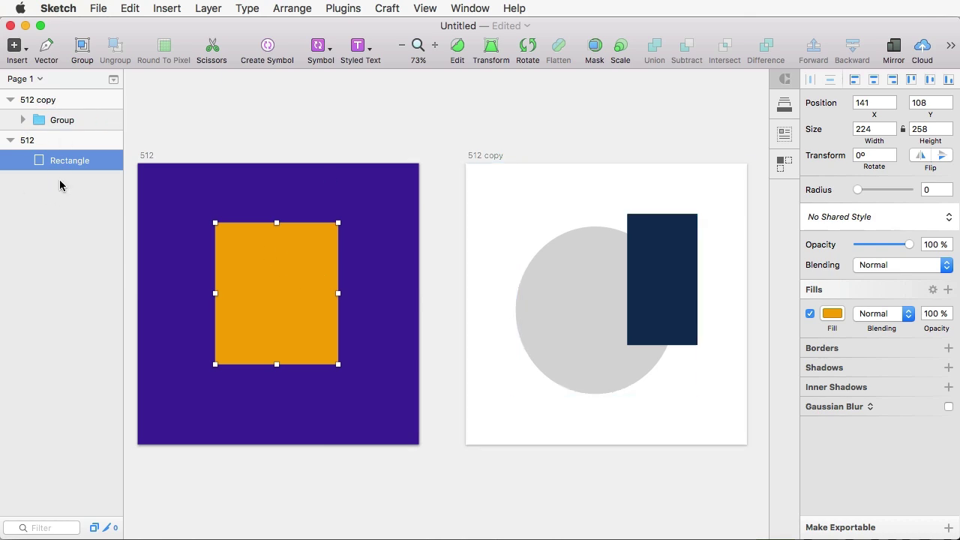
pyautogui.click(863, 529)
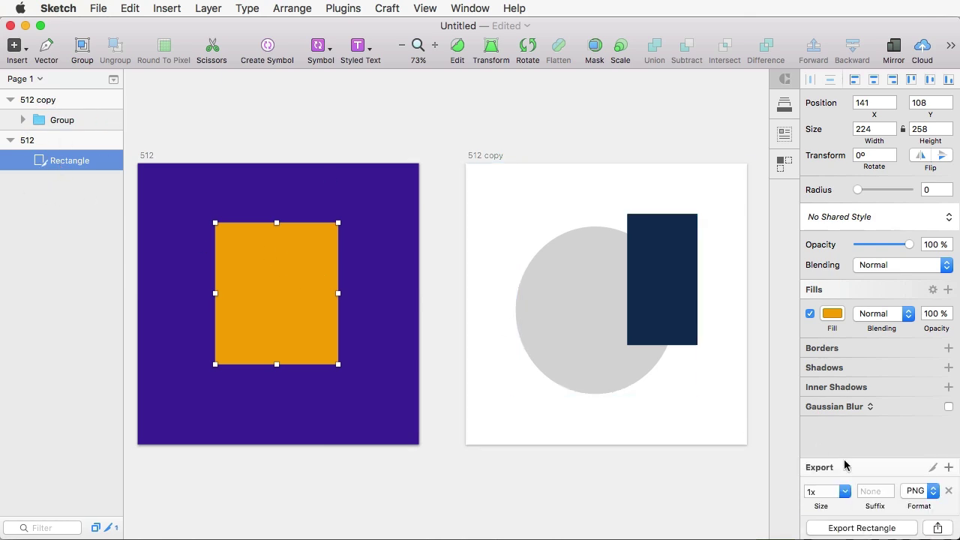
pyautogui.click(837, 492)
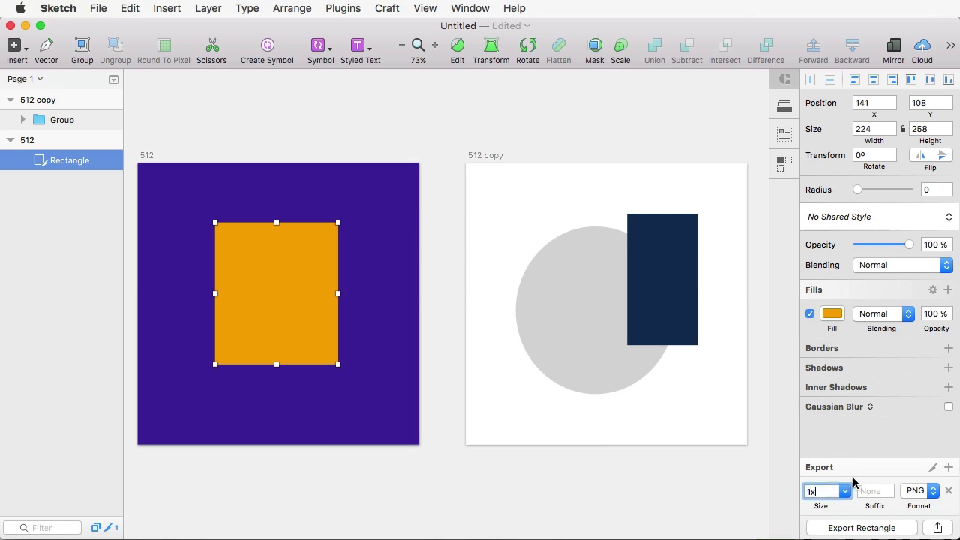
pyautogui.click(916, 491)
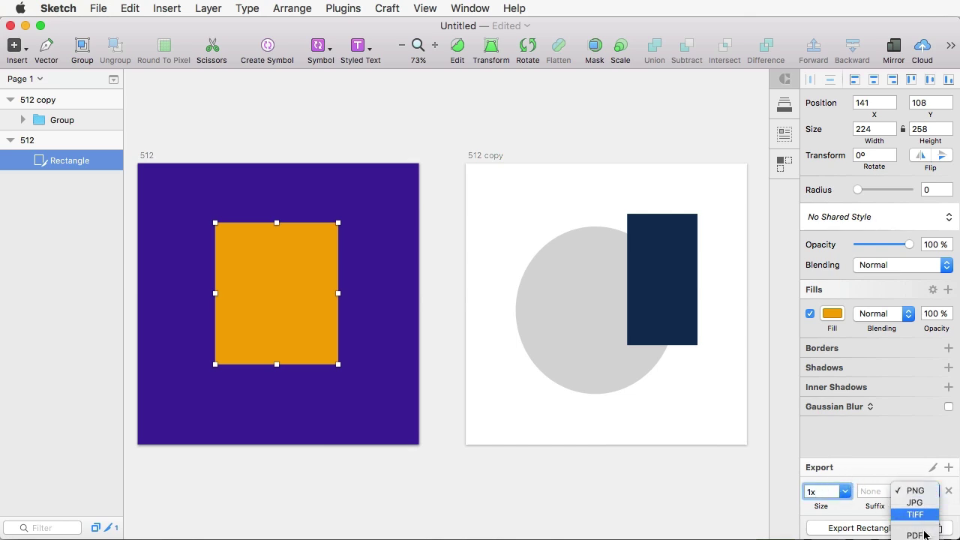
pyautogui.click(915, 484)
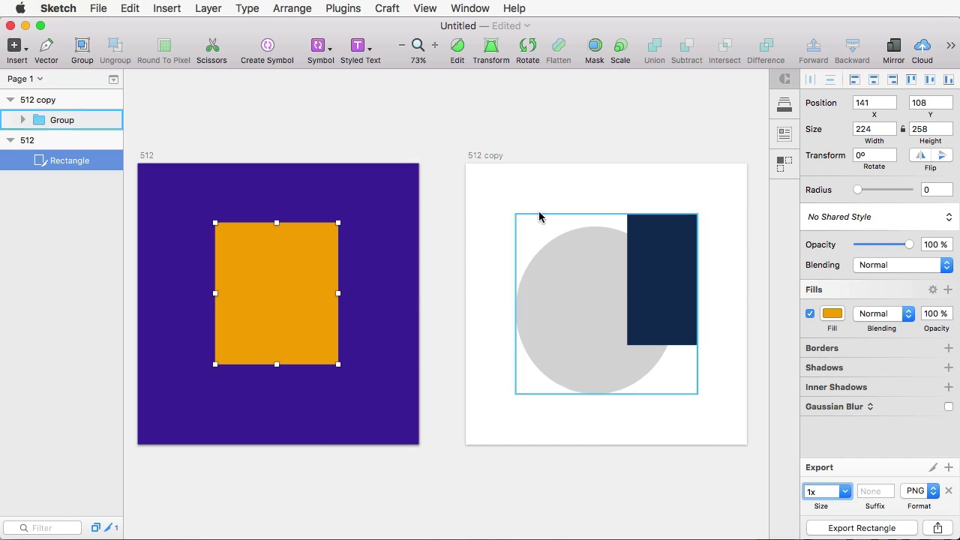
# Export the orange rectangle as Rectangle.png onto the desktop from the Layers list
pyautogui.click(413, 128)
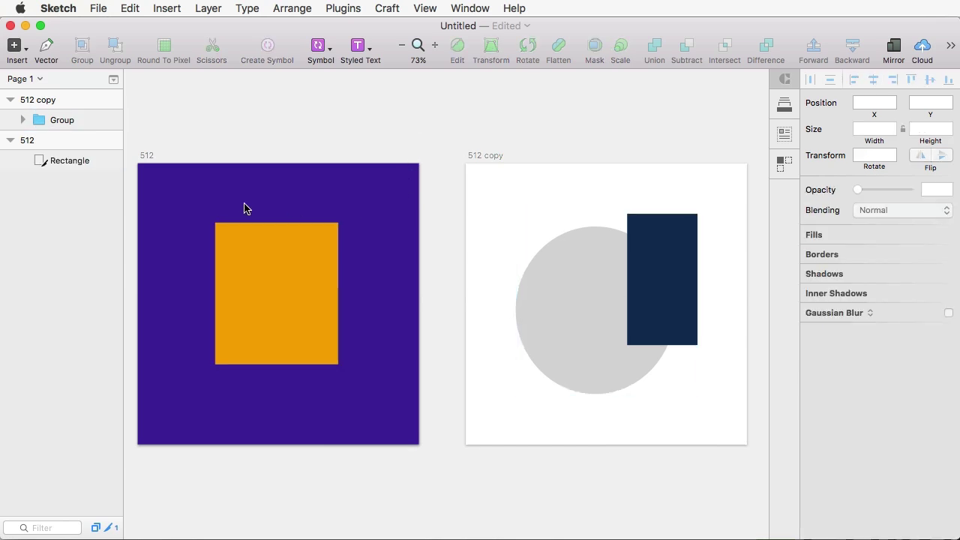
pyautogui.click(79, 160)
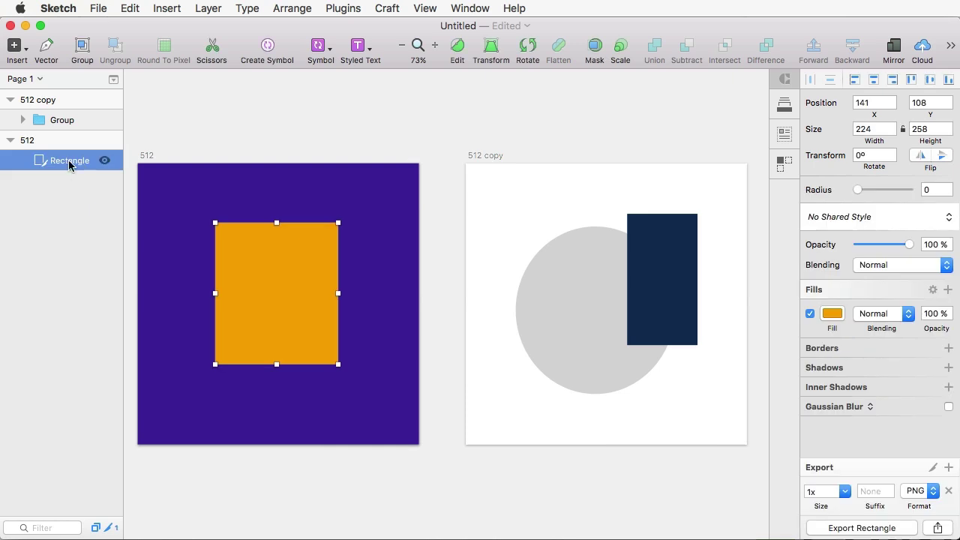
pyautogui.moveTo(69, 165); pyautogui.dragTo(117, 472)
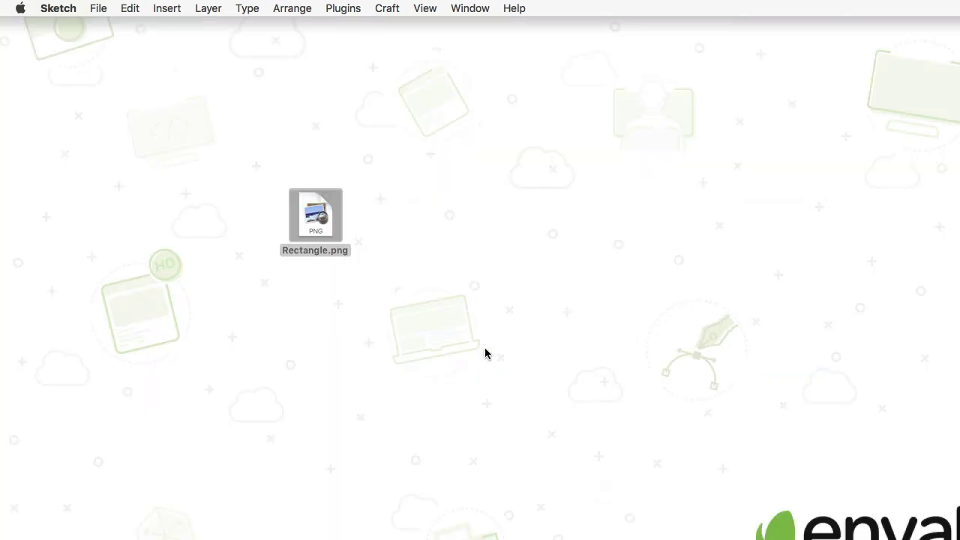
# Switch the orange rectangle's export format from PNG to JPG
pyautogui.moveTo(311, 217); pyautogui.dragTo(328, 230)
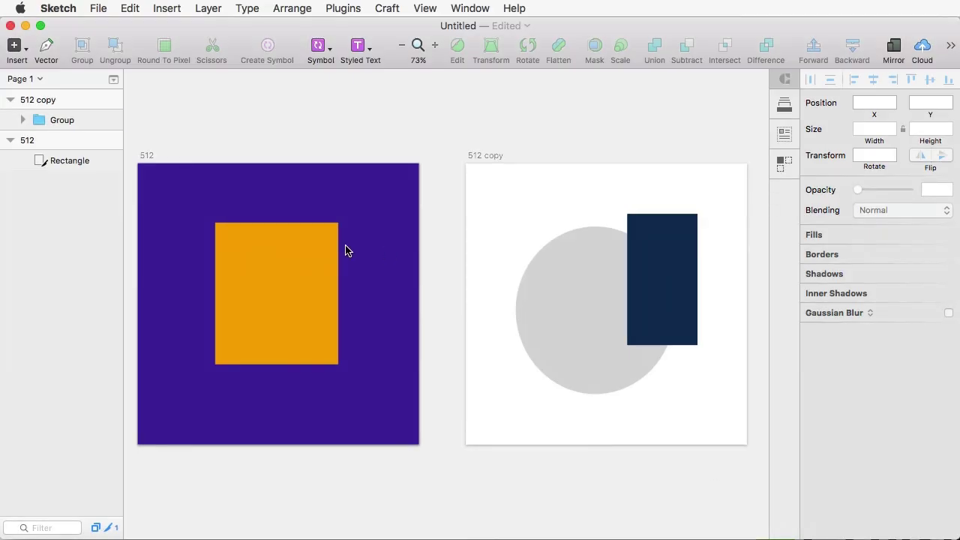
pyautogui.click(278, 267)
pyautogui.click(913, 491)
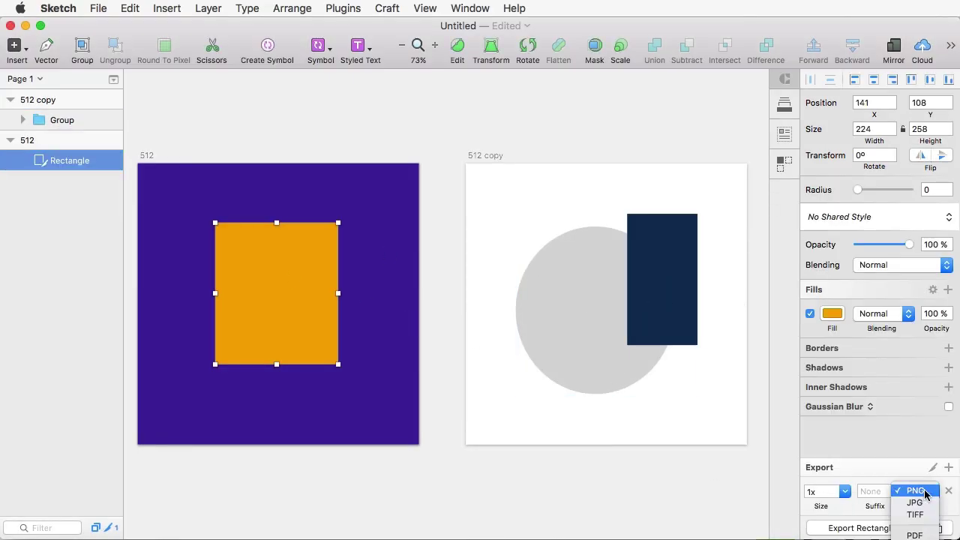
pyautogui.click(916, 503)
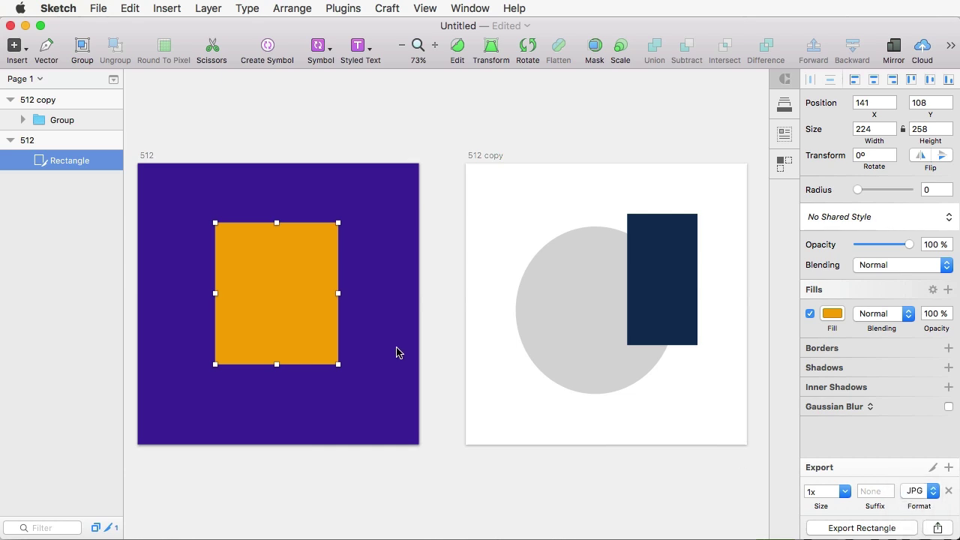
# Nudge the orange rectangle down to position 144, 127 and export it as a JPG
pyautogui.moveTo(280, 274)
pyautogui.mouseDown()
pyautogui.moveTo(284, 287)
pyautogui.moveTo(281, 268)
pyautogui.mouseUp()
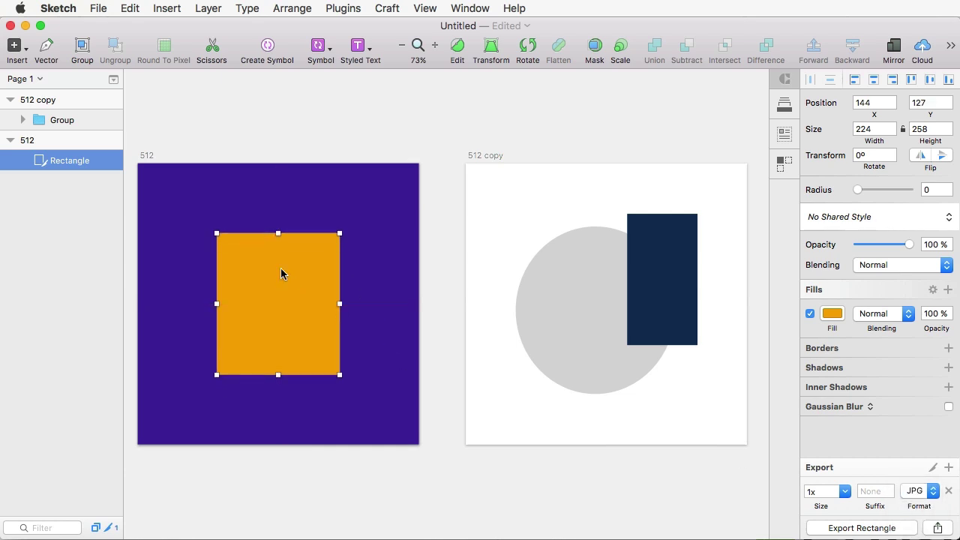
pyautogui.moveTo(65, 159); pyautogui.dragTo(82, 165)
pyautogui.click(248, 138)
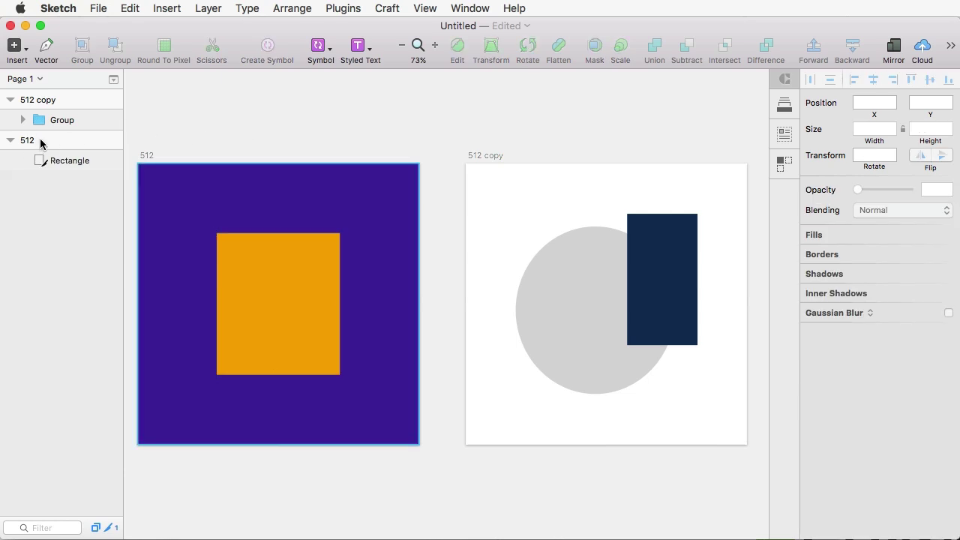
# Export the 512 artboard with its purple background by dragging its layer row to the desktop
pyautogui.click(41, 141)
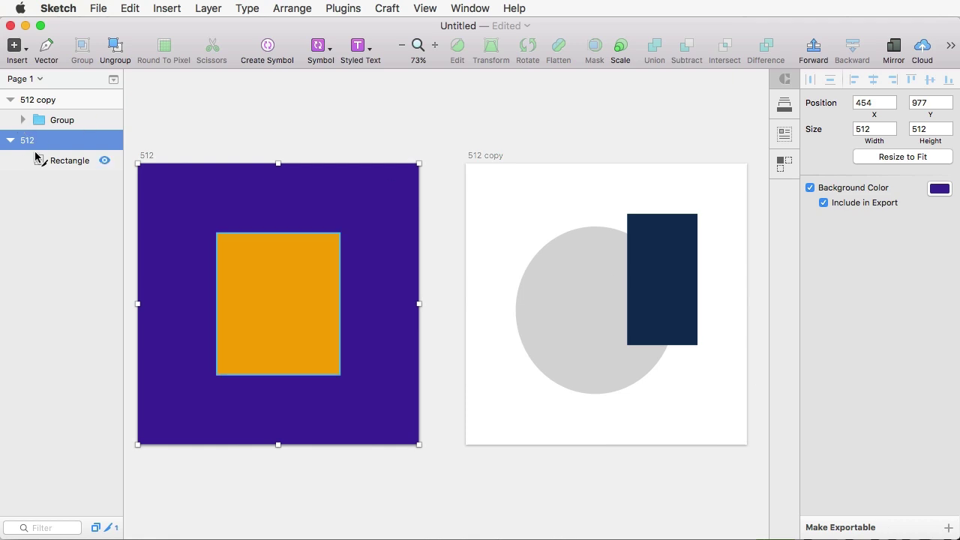
pyautogui.moveTo(59, 144); pyautogui.dragTo(71, 150)
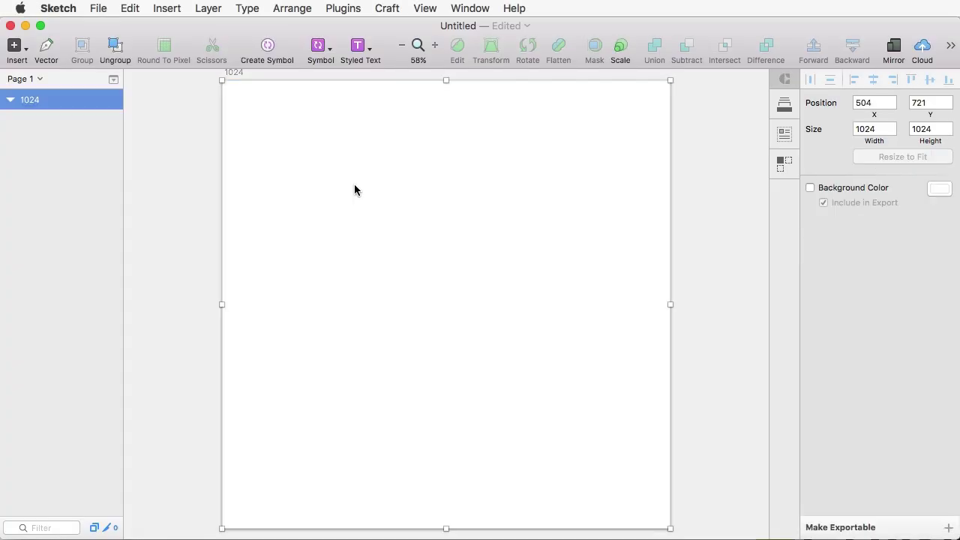
# Draw a grey rectangle on the 1024 artboard, move it upper right, then delete it
pyautogui.press('r')
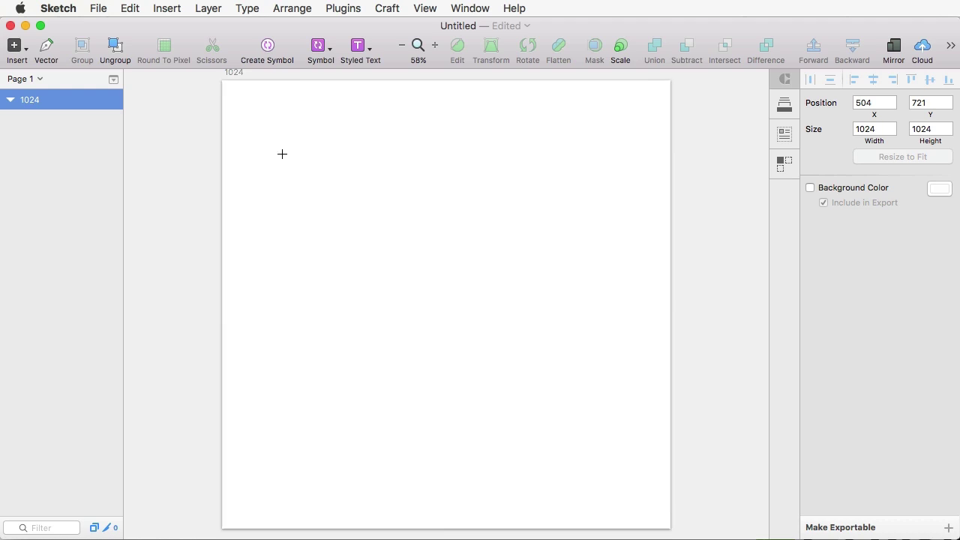
pyautogui.moveTo(262, 134); pyautogui.dragTo(485, 375)
pyautogui.moveTo(365, 266); pyautogui.dragTo(515, 288)
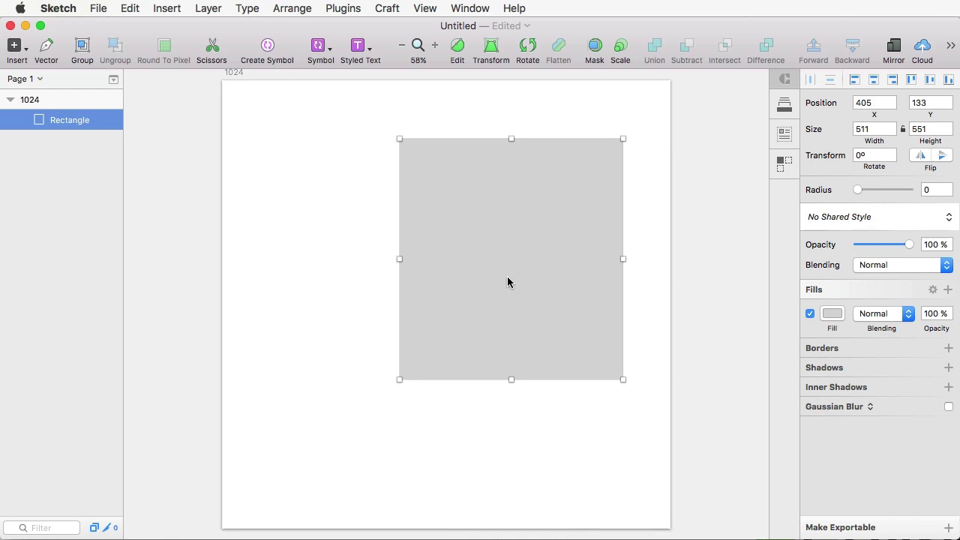
pyautogui.press('Delete')
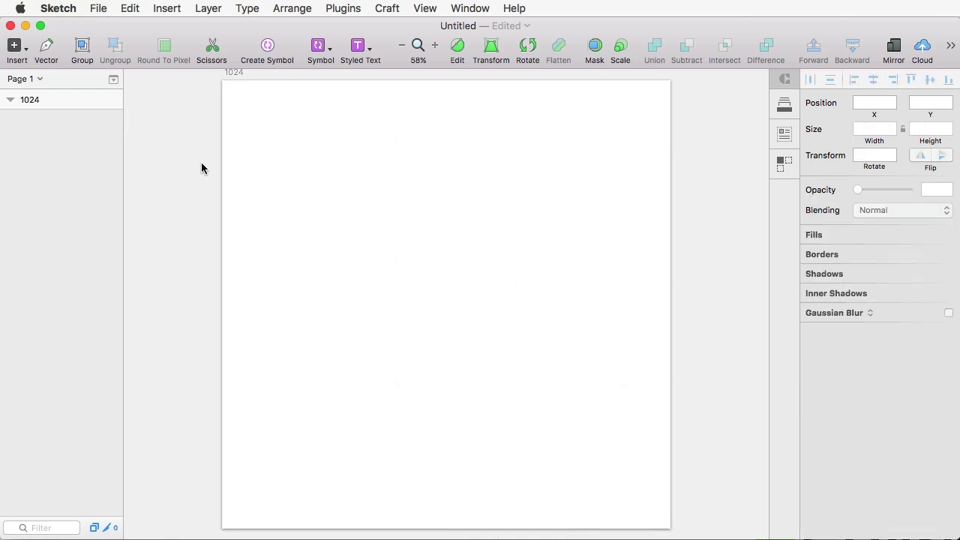
pyautogui.click(317, 142)
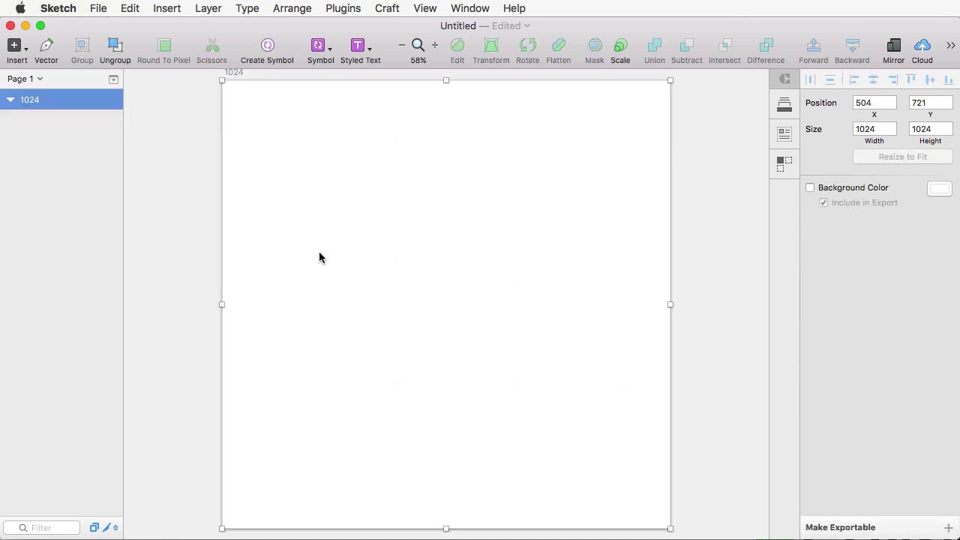
pyautogui.press('r')
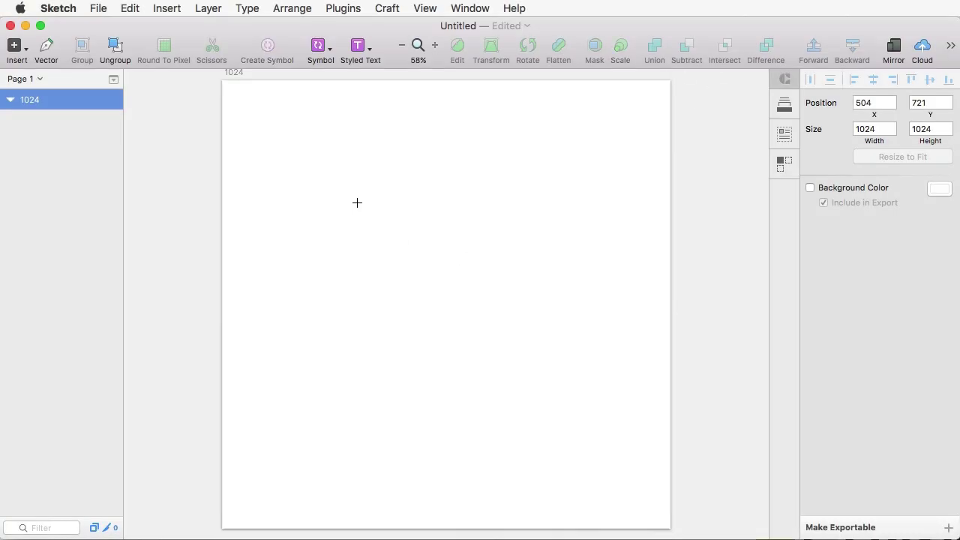
# Draw a wide rectangle with corner radius 12 and light-green fill B8E986
pyautogui.moveTo(355, 202); pyautogui.dragTo(589, 263)
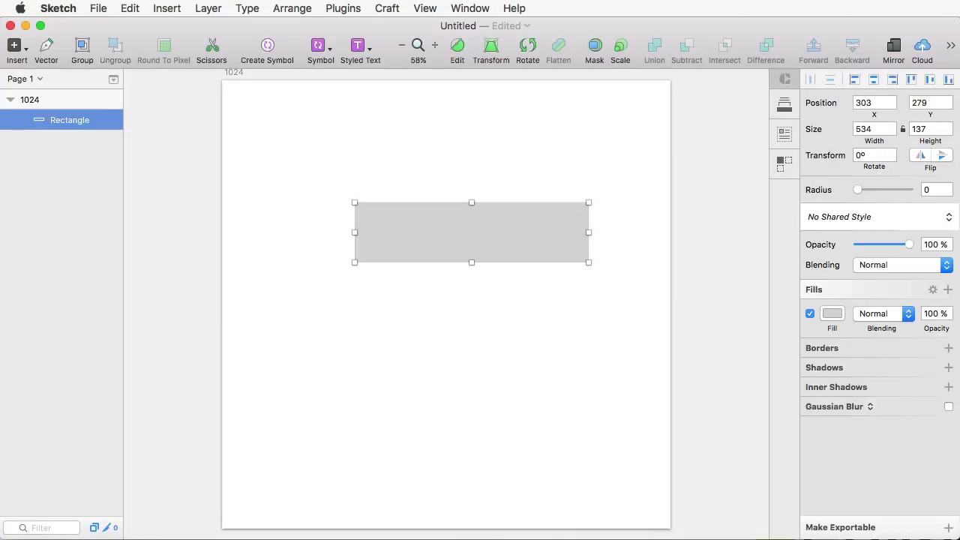
pyautogui.moveTo(861, 192); pyautogui.dragTo(875, 191)
pyautogui.click(835, 321)
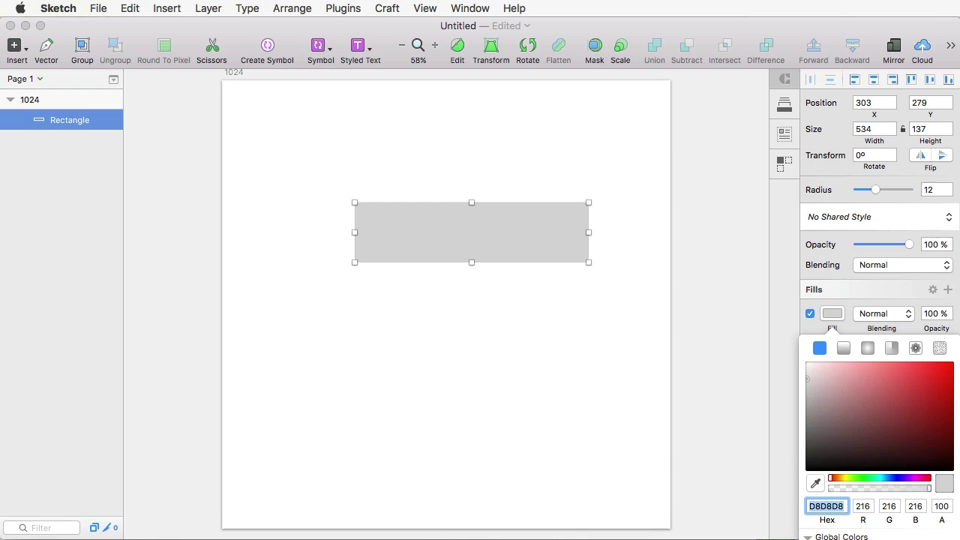
pyautogui.write('B8E986')
pyautogui.press('Return')
pyautogui.click(503, 381)
pyautogui.moveTo(483, 231); pyautogui.dragTo(482, 278)
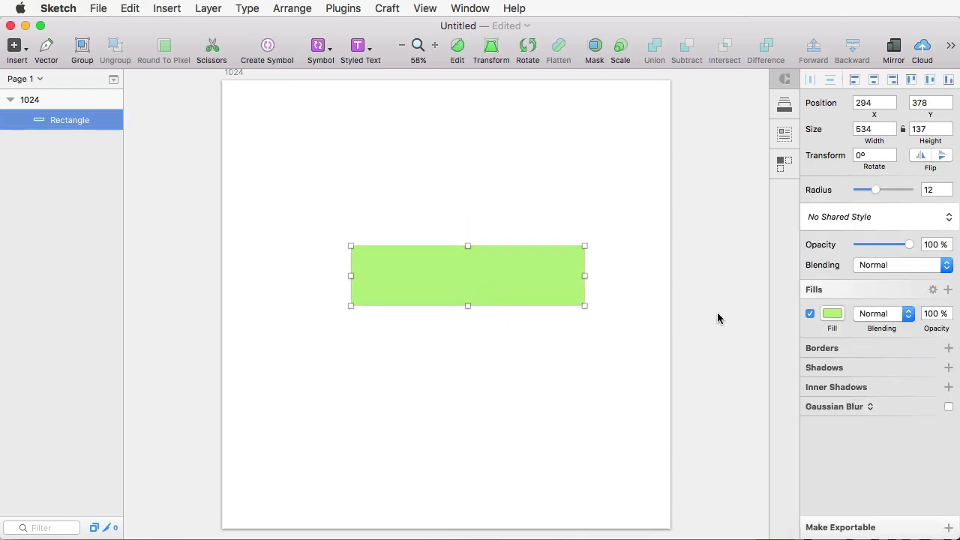
# Give the rectangle a dark-green 10 px border
pyautogui.click(845, 349)
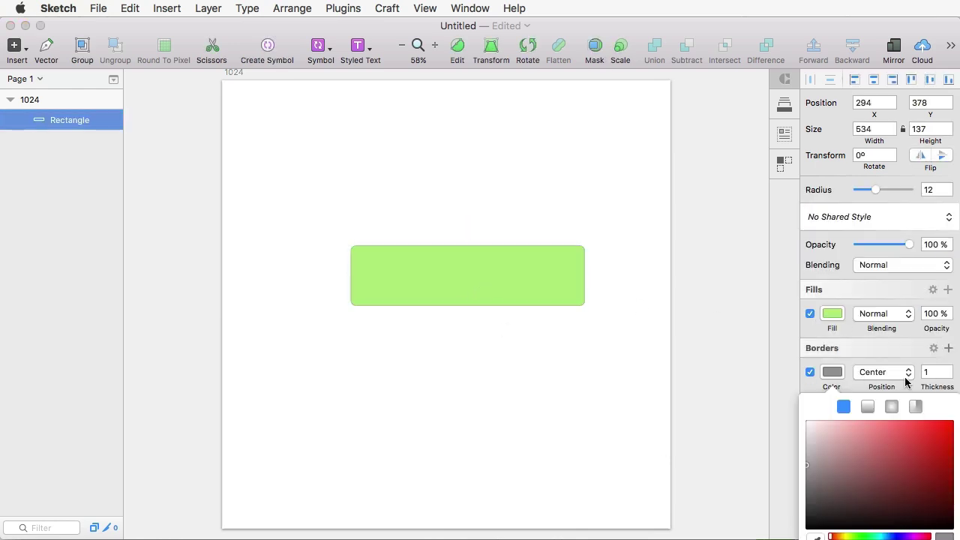
pyautogui.click(936, 372)
pyautogui.press('BackSpace')
pyautogui.write('5')
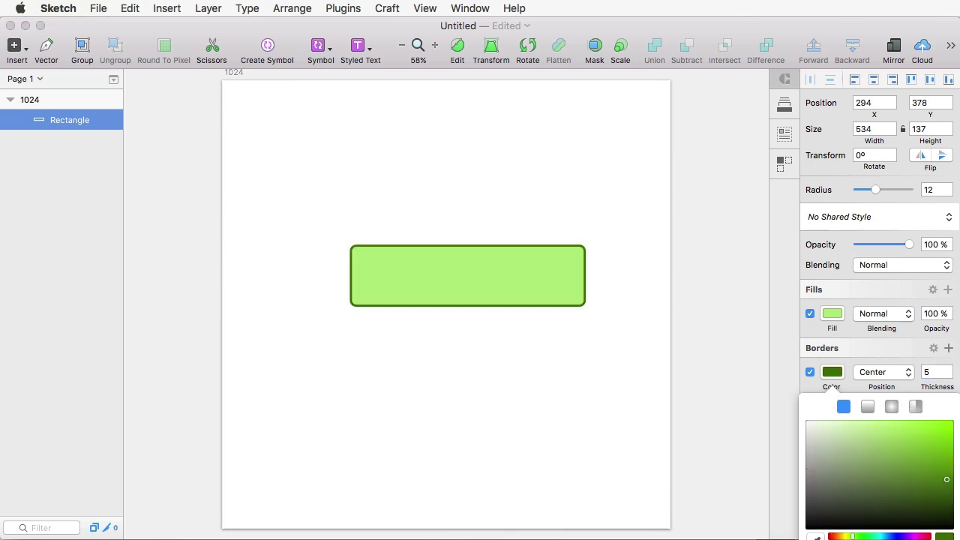
pyautogui.click(937, 371)
pyautogui.write('10')
pyautogui.press('Return')
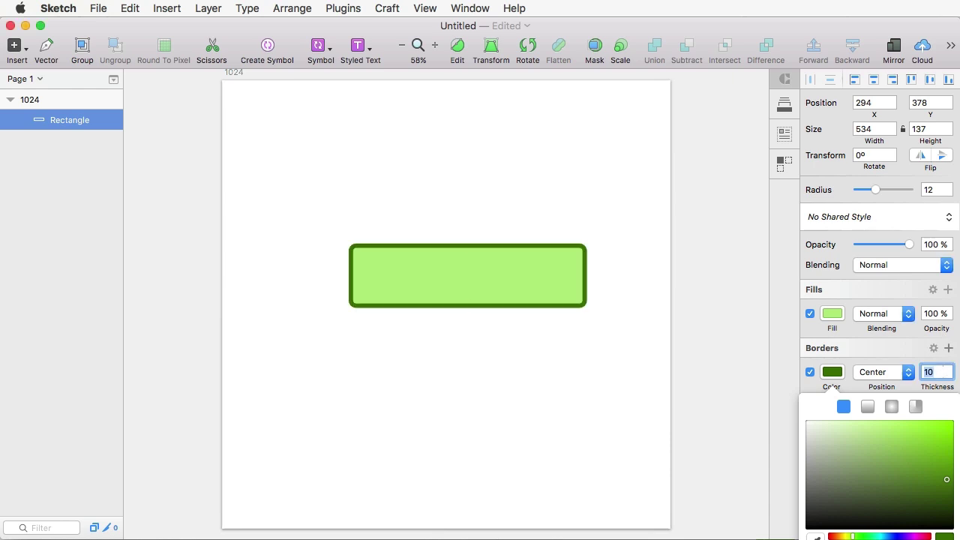
pyautogui.click(513, 369)
# Add the bold green label 'Contact' inside the button and select it with the rectangle
pyautogui.press('t')
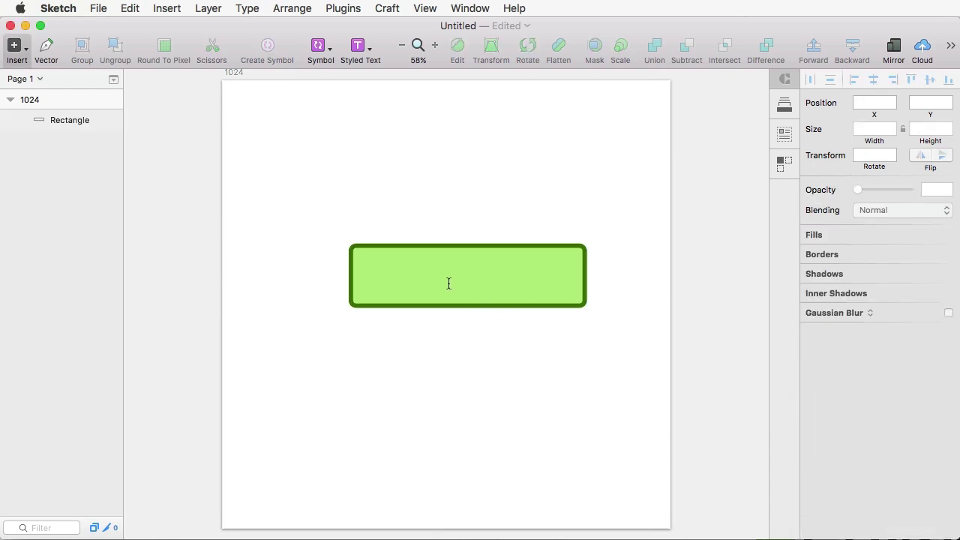
pyautogui.click(411, 279)
pyautogui.write('Hel')
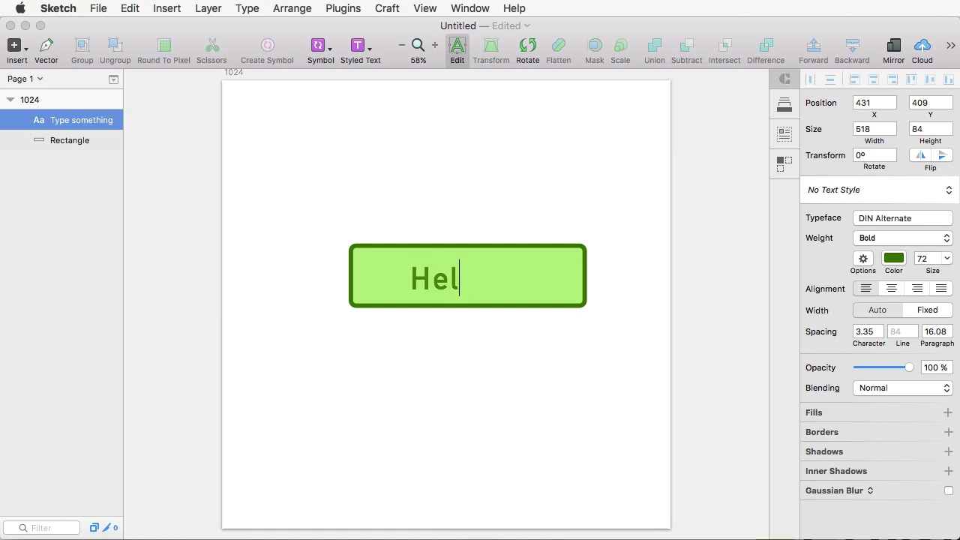
pyautogui.press('BackSpace')
pyautogui.press('BackSpace')
pyautogui.press('BackSpace')
pyautogui.write('Contact')
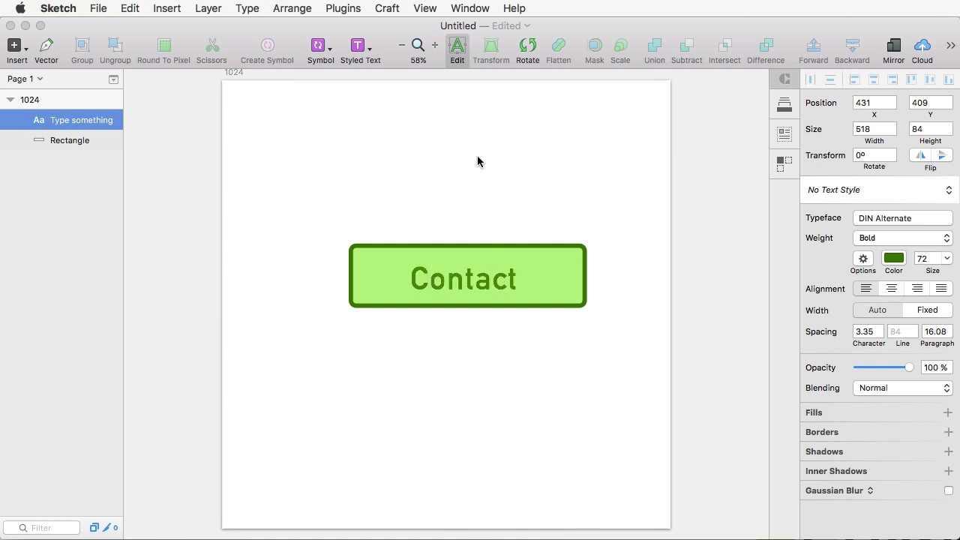
pyautogui.press('Escape')
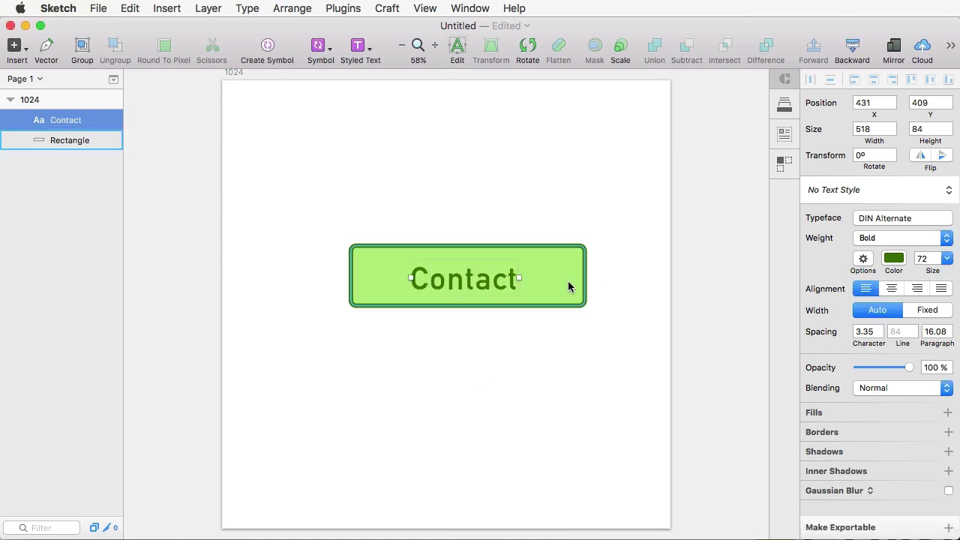
pyautogui.keyDown('shift'); pyautogui.click(566, 279); pyautogui.keyUp('shift')
# Group the Contact text with its rectangle and move the button to the artboard top
pyautogui.click(558, 315)
pyautogui.moveTo(316, 172); pyautogui.dragTo(538, 362)
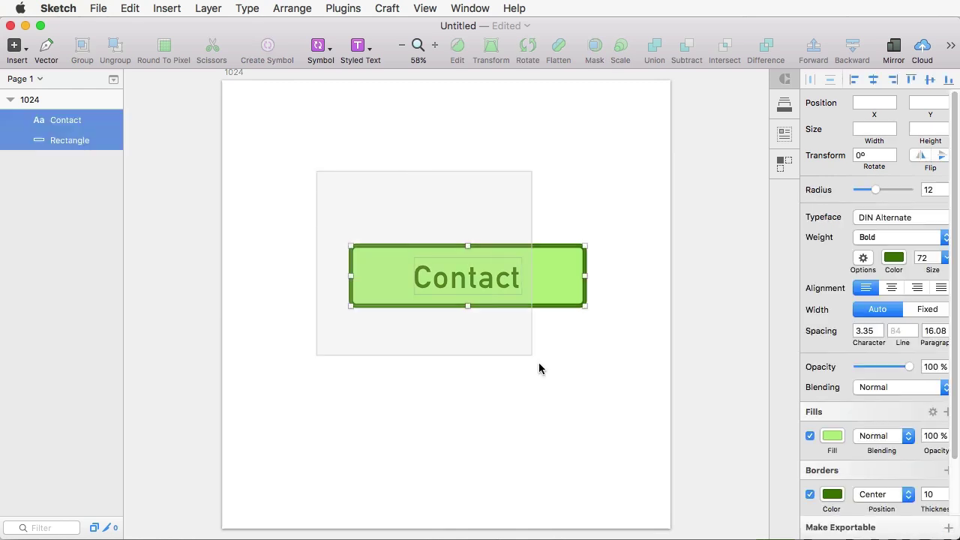
pyautogui.press('super+g')
pyautogui.click(491, 323)
pyautogui.moveTo(495, 276); pyautogui.dragTo(524, 287)
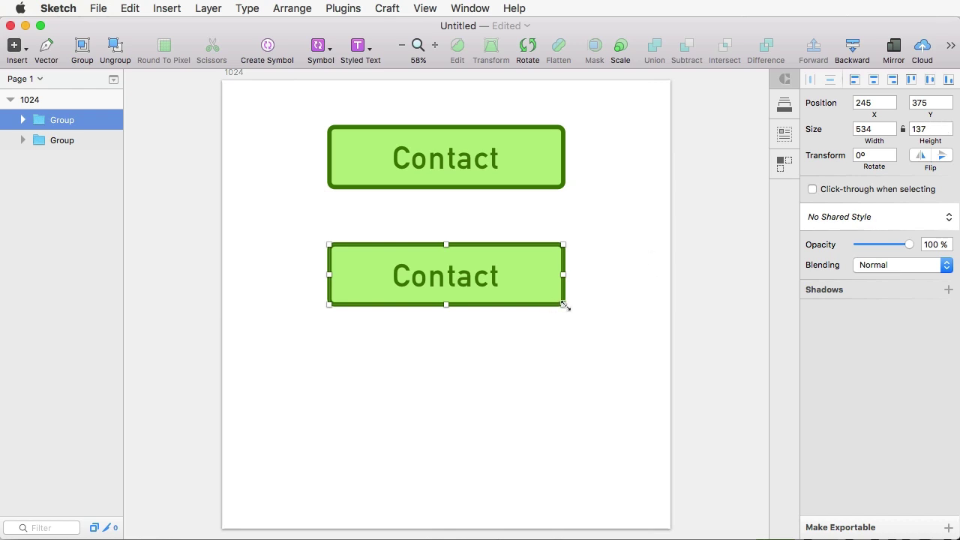
# Shrink the lower Contact button so its label wraps, and duplicate the top button to the bottom
pyautogui.moveTo(565, 305); pyautogui.dragTo(519, 279)
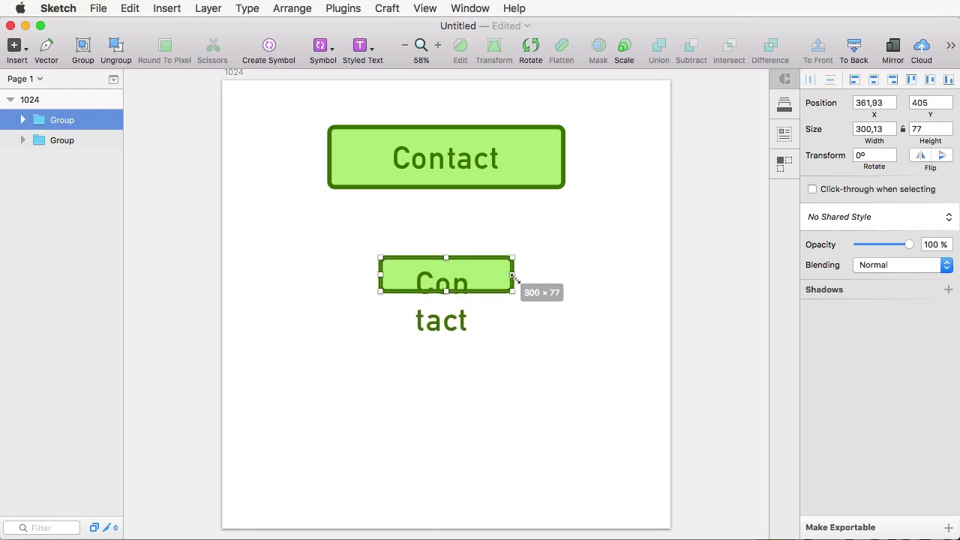
pyautogui.moveTo(512, 278); pyautogui.dragTo(513, 277)
pyautogui.press('alt')
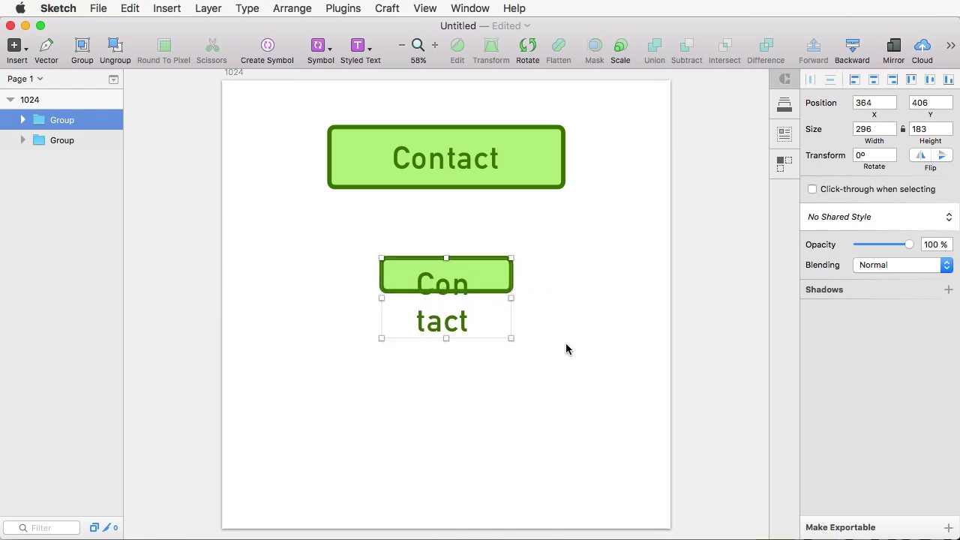
pyautogui.click(566, 348)
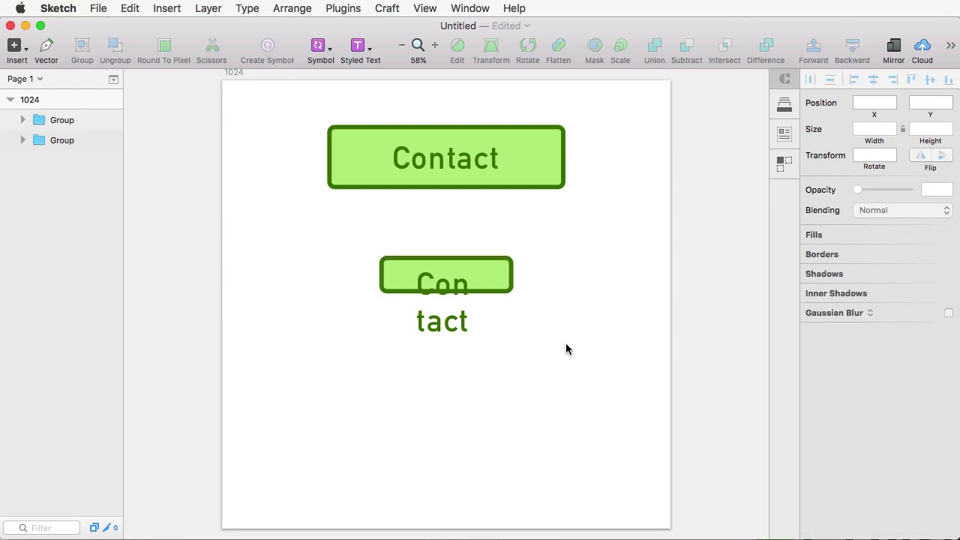
pyautogui.moveTo(544, 185); pyautogui.dragTo(545, 433)
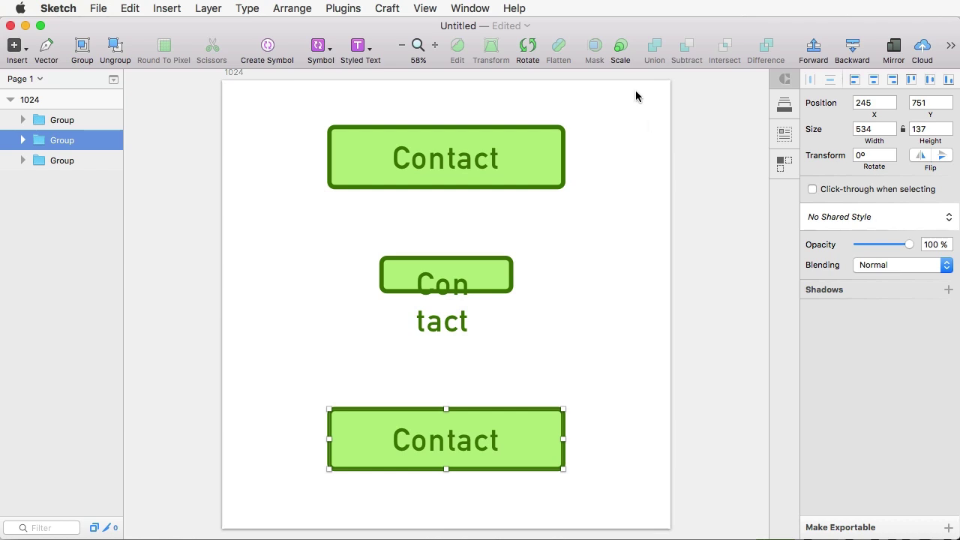
# Scale the bottom Contact button to 50% so its text and border shrink proportionally
pyautogui.click(620, 50)
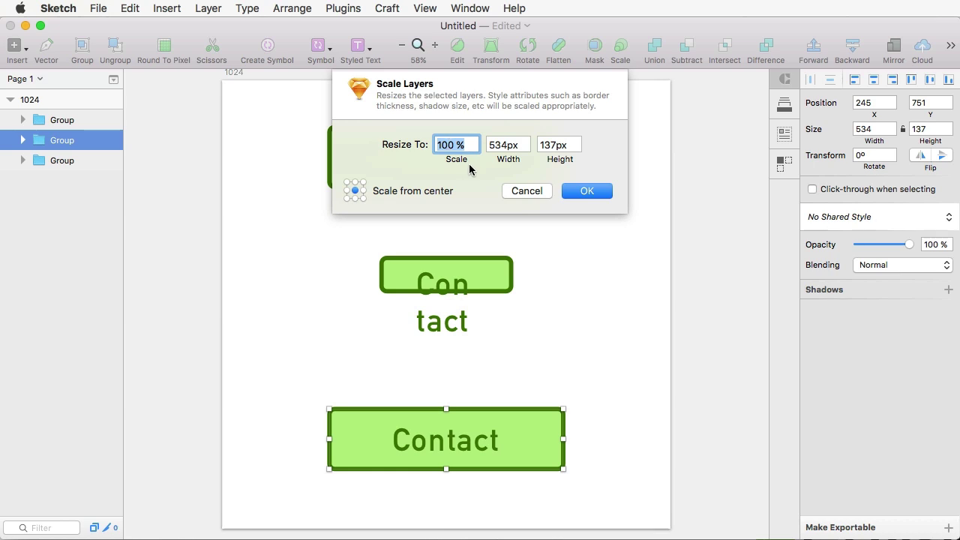
pyautogui.write('80')
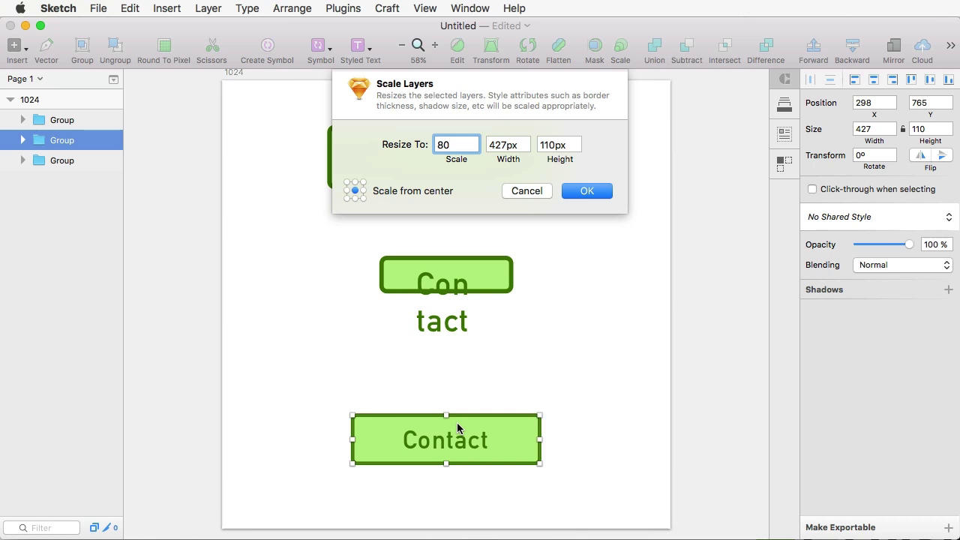
pyautogui.doubleClick(455, 143)
pyautogui.write('50')
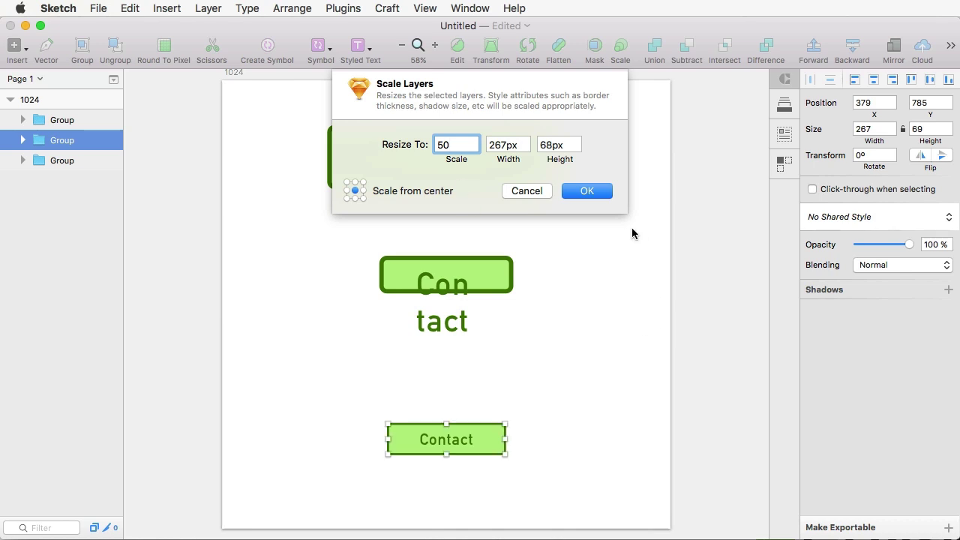
pyautogui.click(586, 191)
# Compare the small button's rectangle border with the top button's rectangle
pyautogui.click(577, 424)
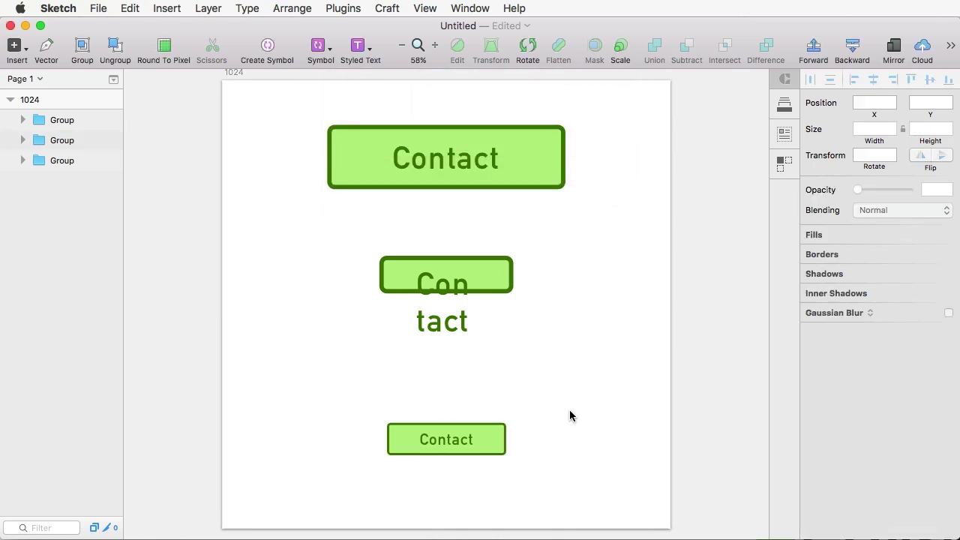
pyautogui.doubleClick(494, 439)
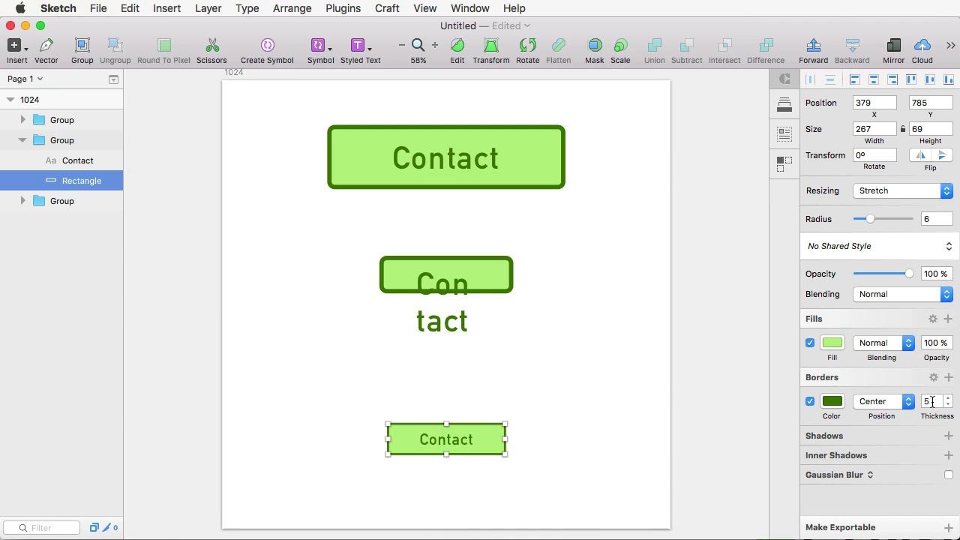
pyautogui.click(562, 167)
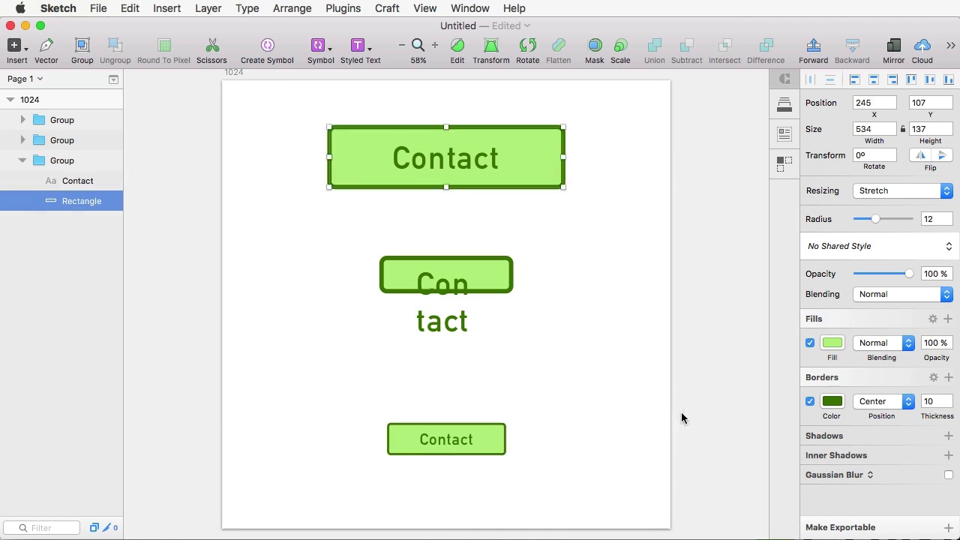
pyautogui.click(646, 405)
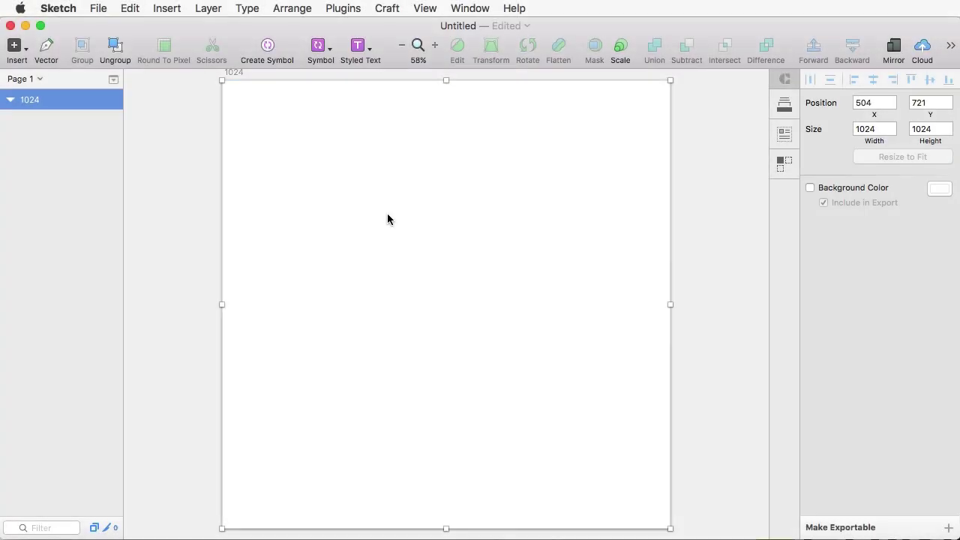
# Draw a grey circle near the artboard's top-left, then delete the trial copies made beside it
pyautogui.press('o')
pyautogui.moveTo(245, 109); pyautogui.dragTo(295, 141)
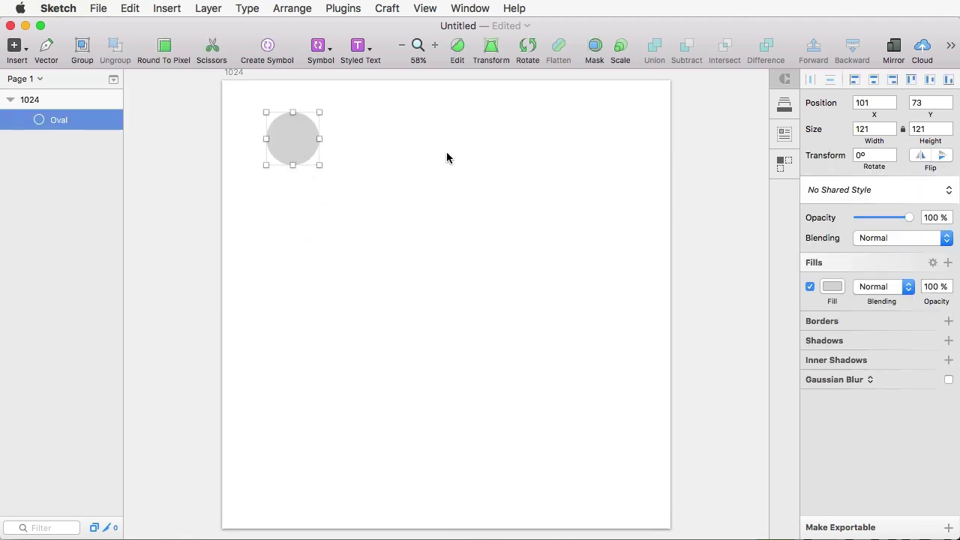
pyautogui.moveTo(307, 150); pyautogui.dragTo(438, 150)
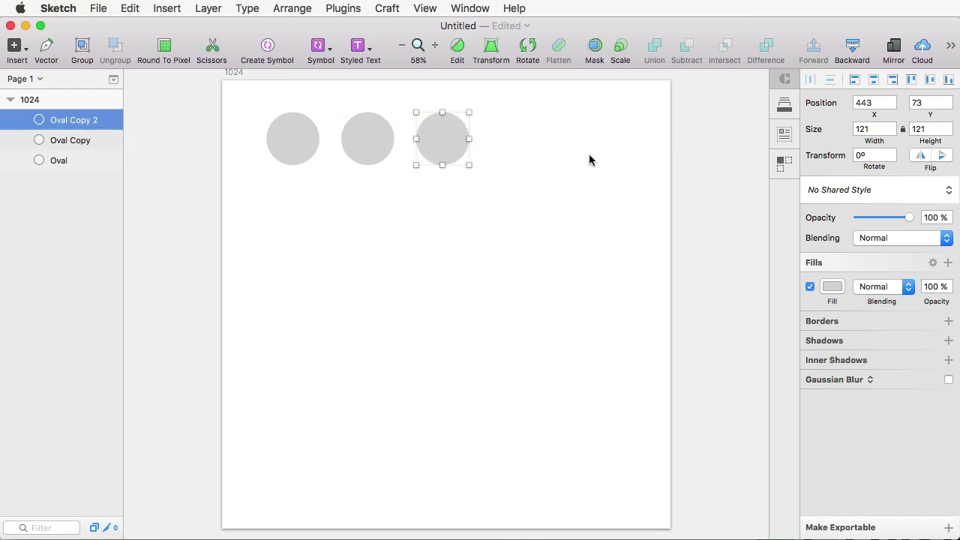
pyautogui.moveTo(439, 141); pyautogui.dragTo(582, 145)
pyautogui.click(538, 239)
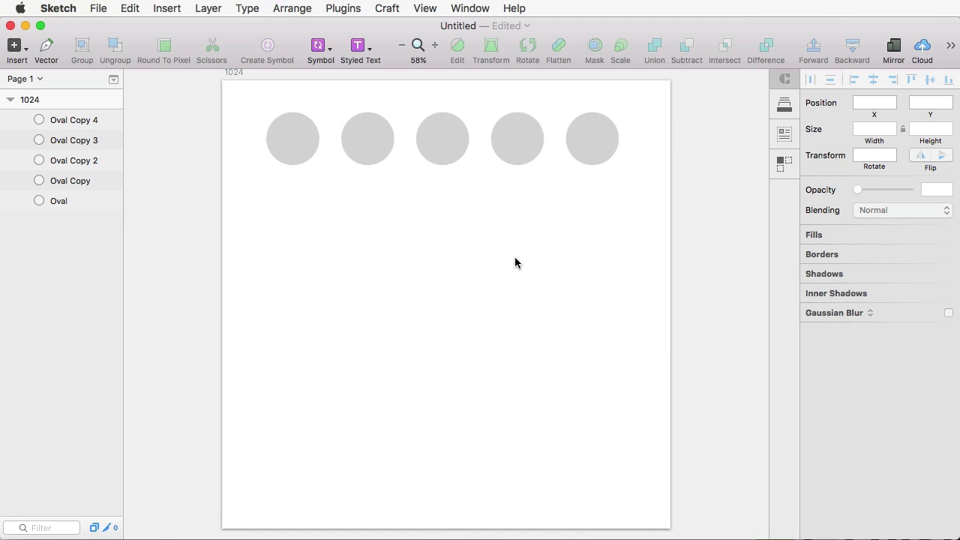
pyautogui.moveTo(600, 259); pyautogui.dragTo(346, 146)
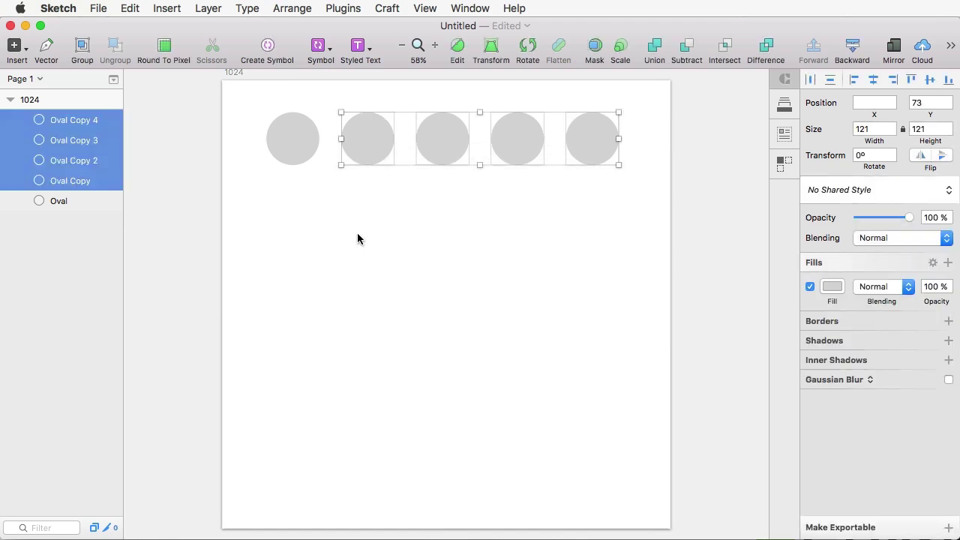
pyautogui.press('Delete')
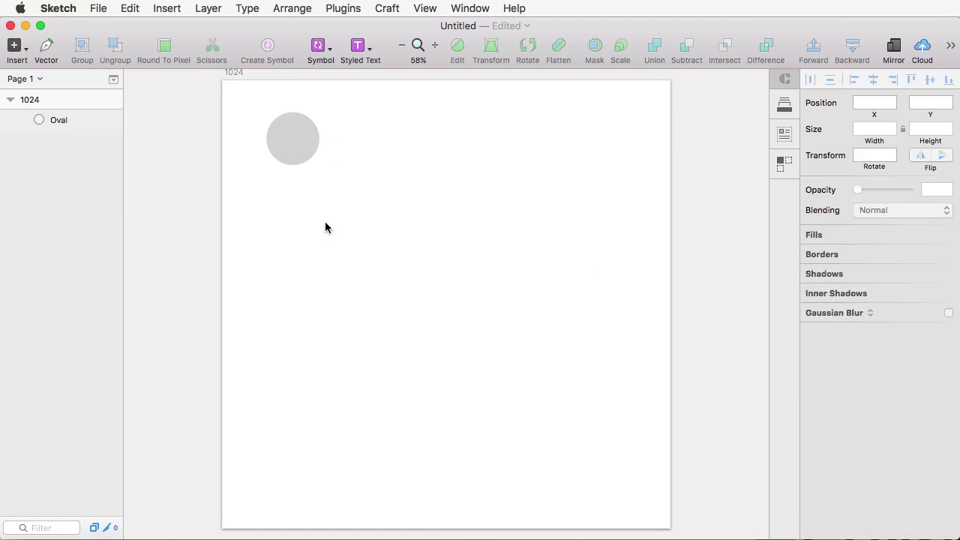
# Extend the circle into a row with 50 px gaps, then copy the first circle below
pyautogui.click(296, 140)
pyautogui.keyDown('alt'); pyautogui.moveTo(293, 144); pyautogui.dragTo(368, 146); pyautogui.keyUp('alt')
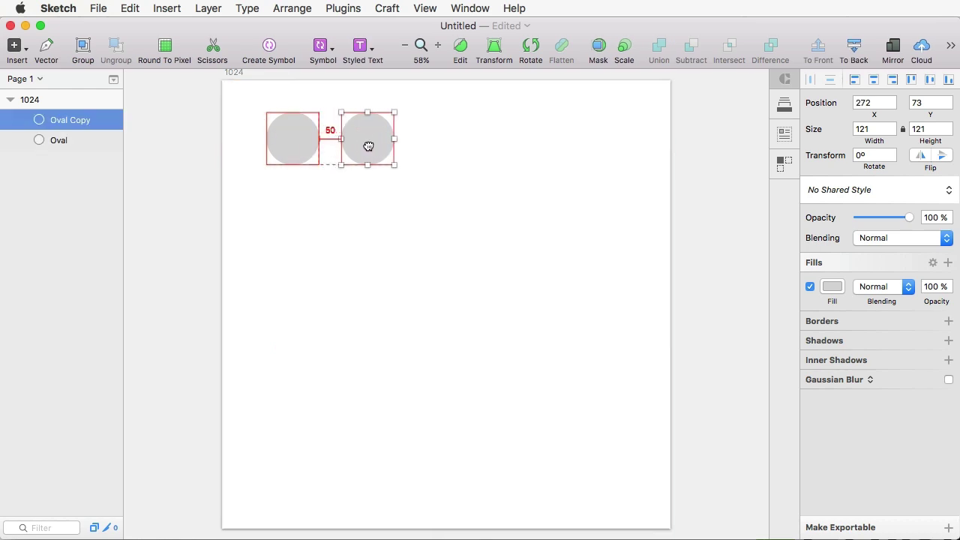
pyautogui.keyDown('alt'); pyautogui.moveTo(368, 146); pyautogui.dragTo(368, 147); pyautogui.keyUp('alt')
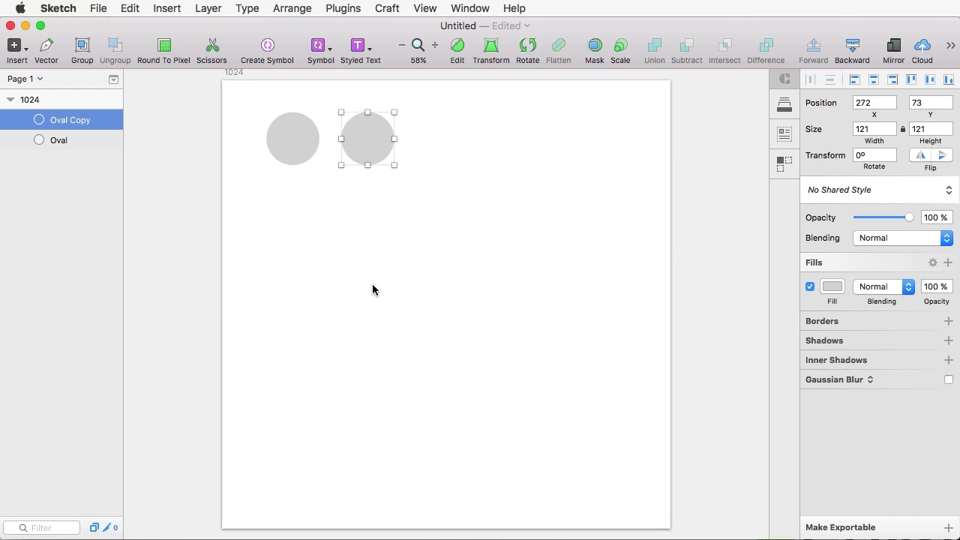
pyautogui.press('super+d')
pyautogui.press('super+d')
pyautogui.press('super+d')
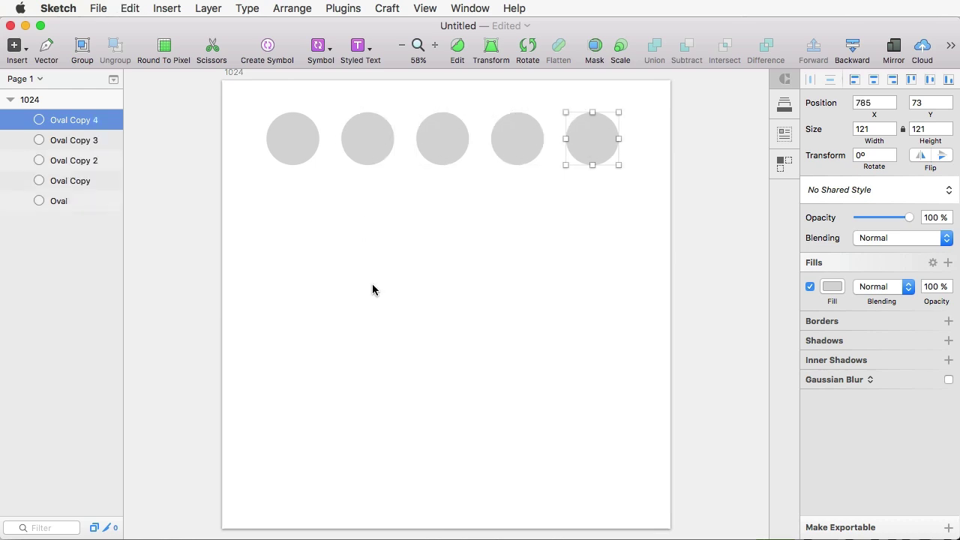
pyautogui.press('super+d')
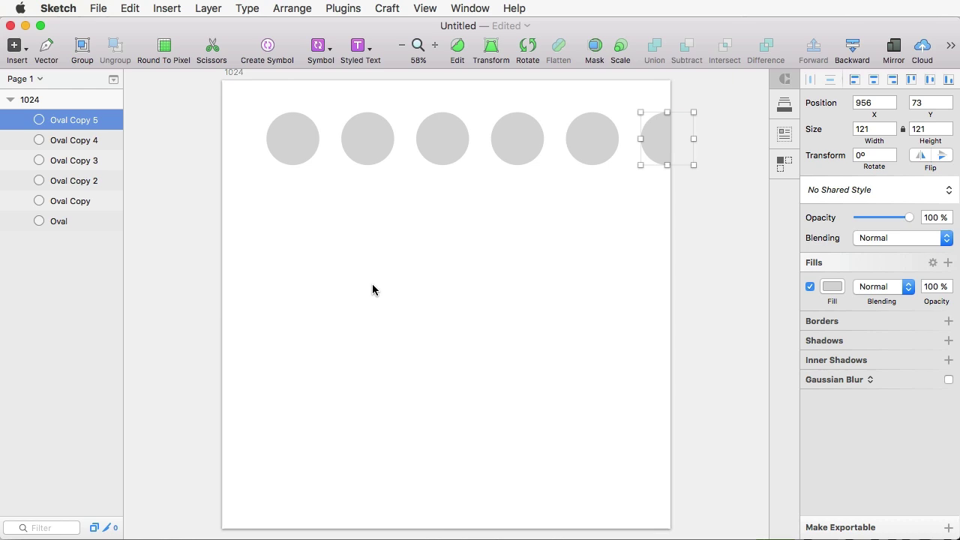
pyautogui.click(380, 273)
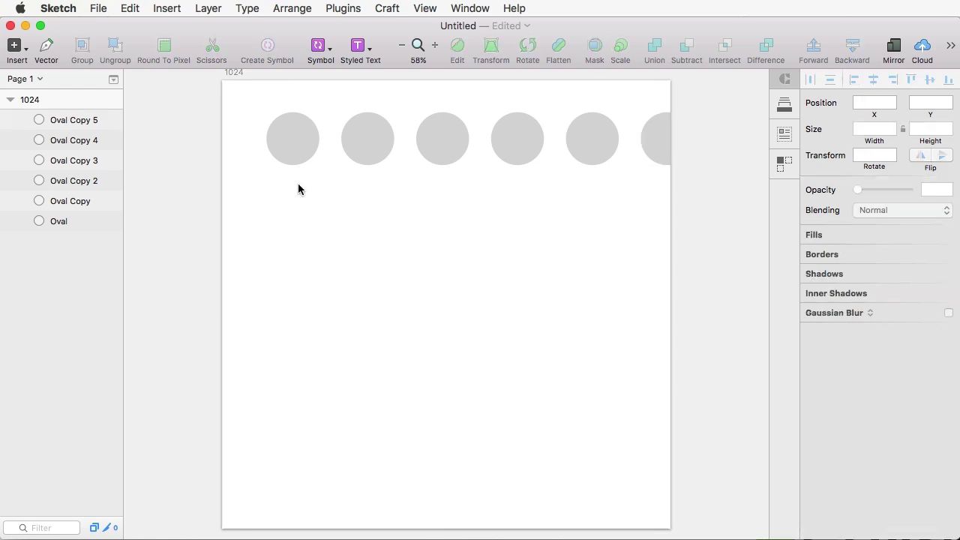
pyautogui.click(270, 147)
pyautogui.moveTo(291, 142); pyautogui.dragTo(294, 214)
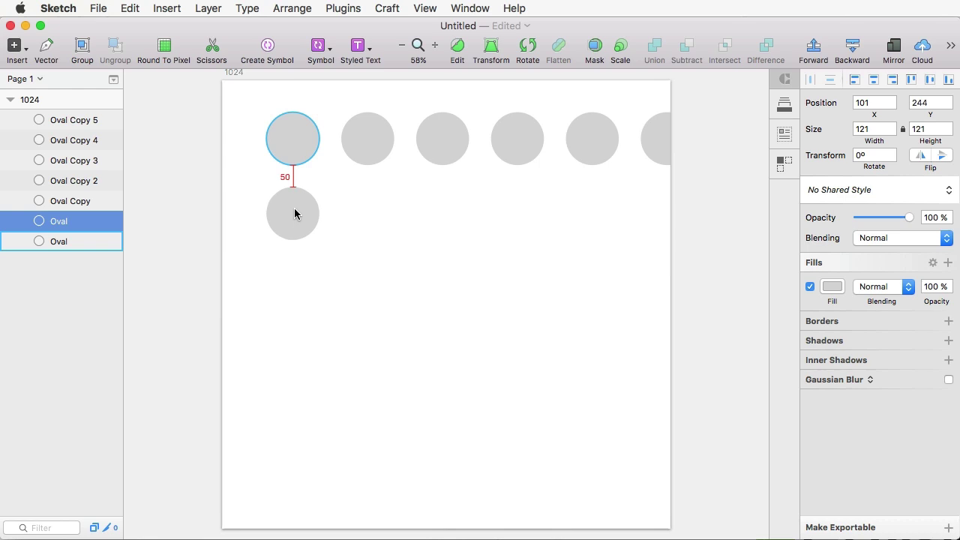
# Grid the lower circle into 1 row of 5 columns with a 50 px column margin
pyautogui.click(200, 8)
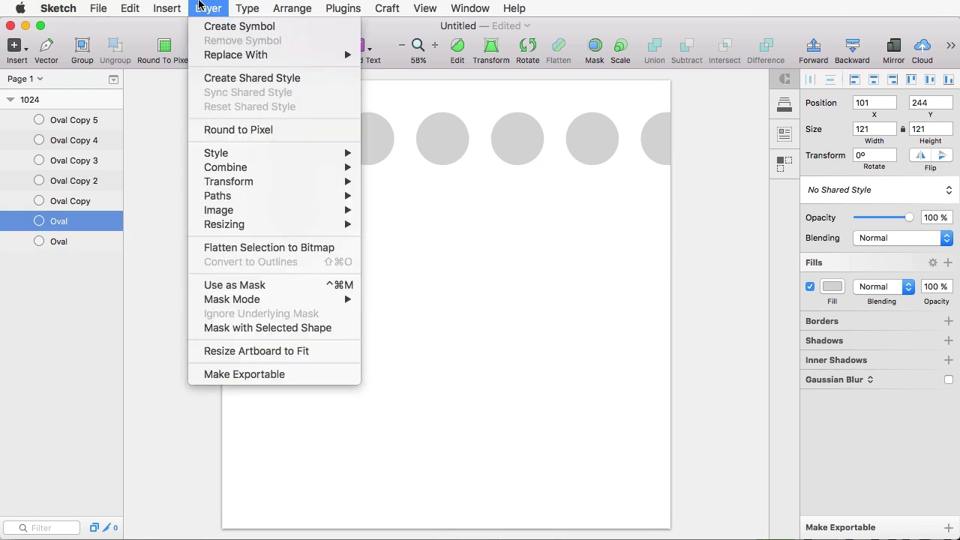
pyautogui.moveTo(161, 6)
pyautogui.moveTo(307, 4)
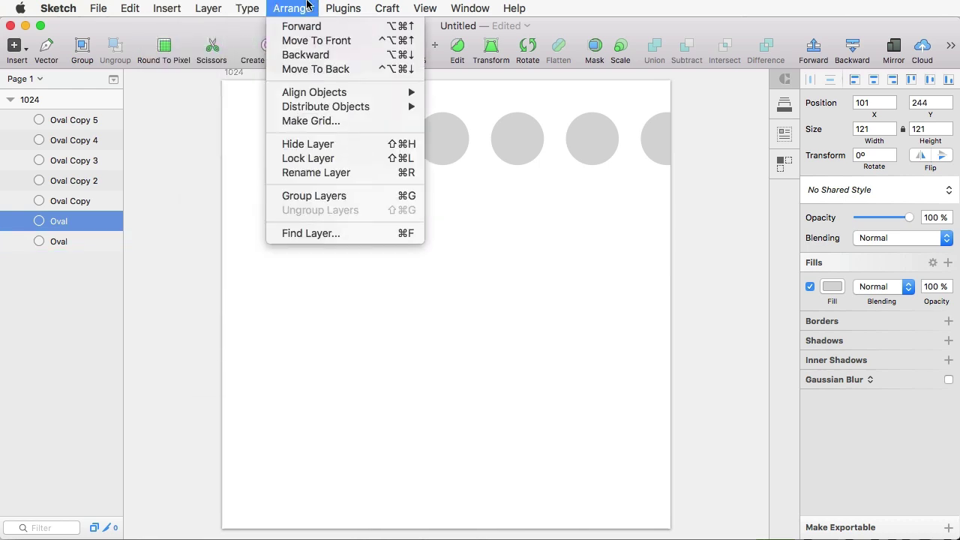
pyautogui.click(322, 121)
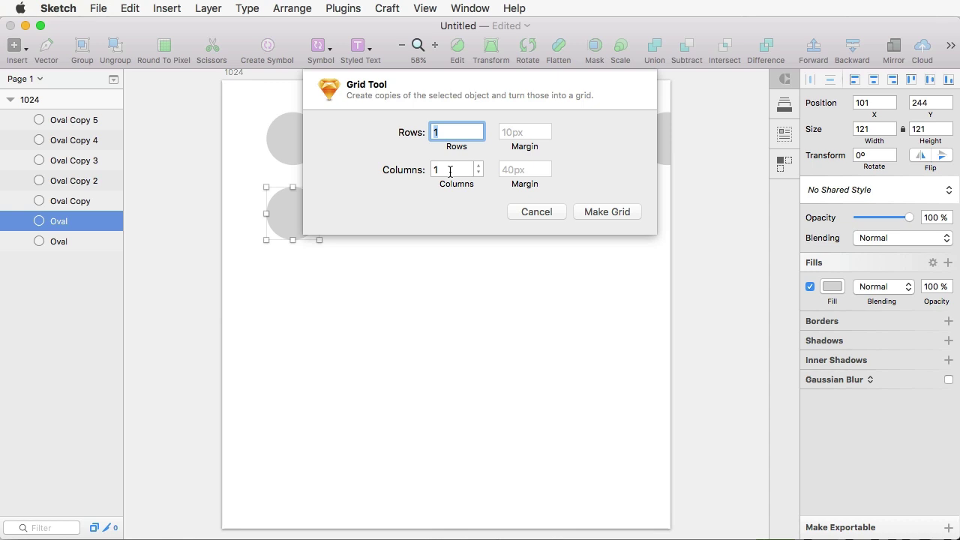
pyautogui.press('Tab')
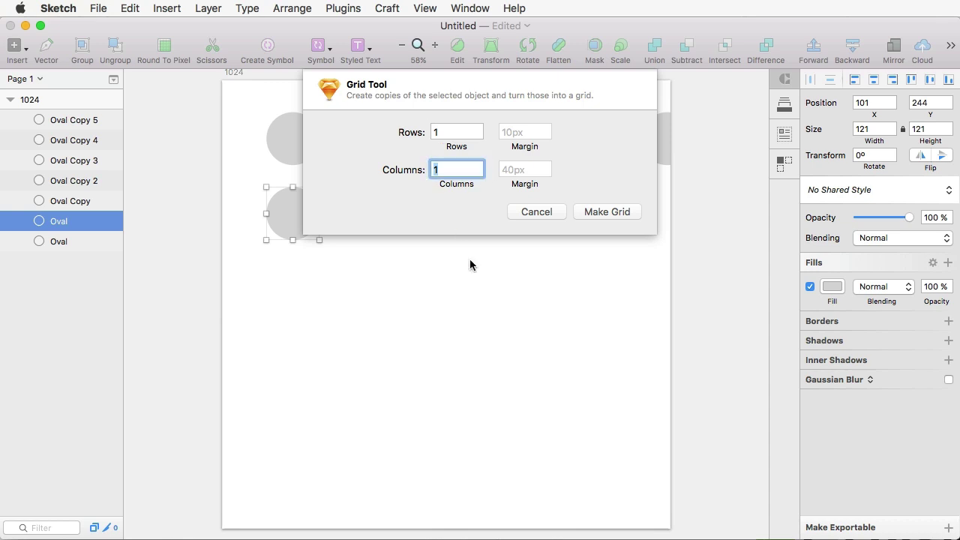
pyautogui.write('5')
pyautogui.press('Tab')
pyautogui.write('5')
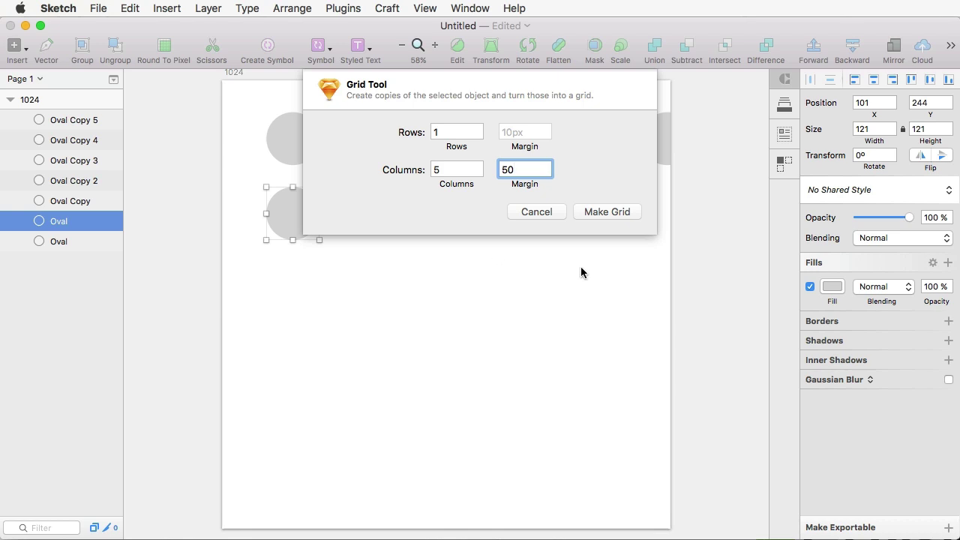
pyautogui.click(609, 213)
pyautogui.click(582, 283)
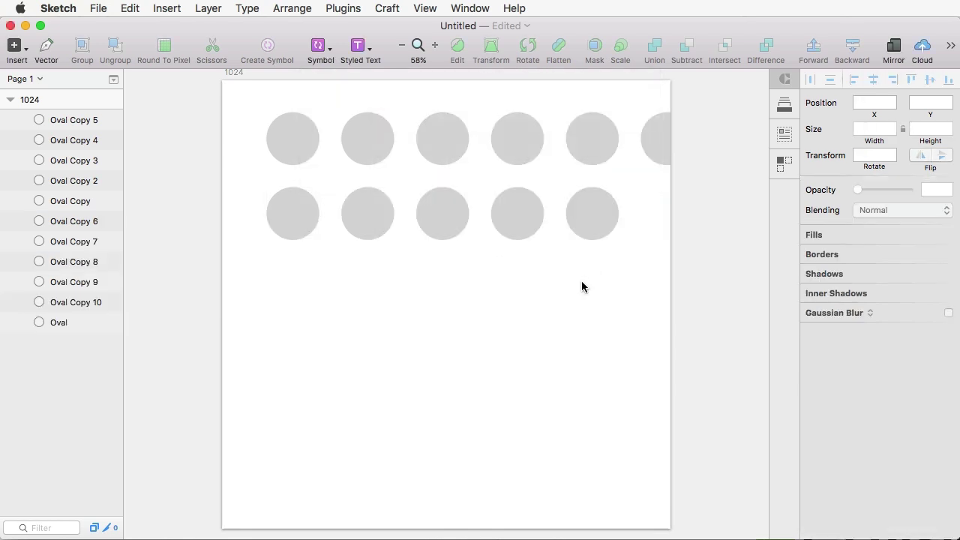